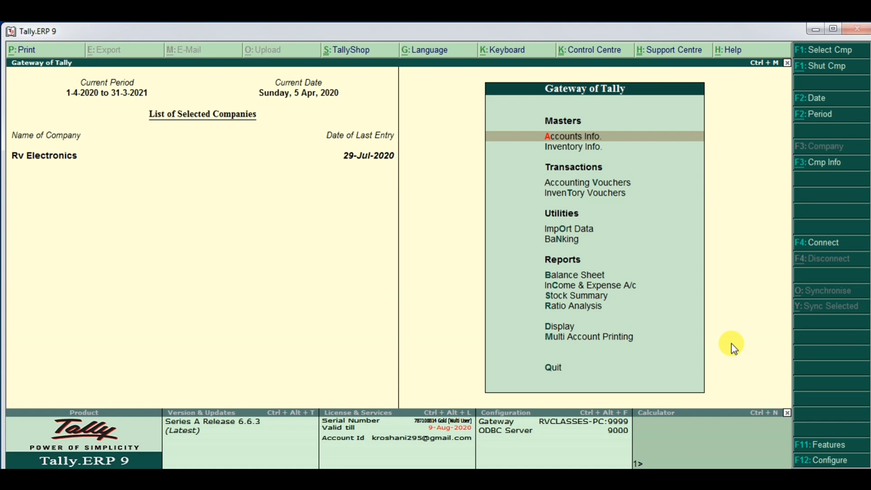
Display the ledger vouchers of the Idfc Current Ac account.
{"action": "type", "text": "dal"}
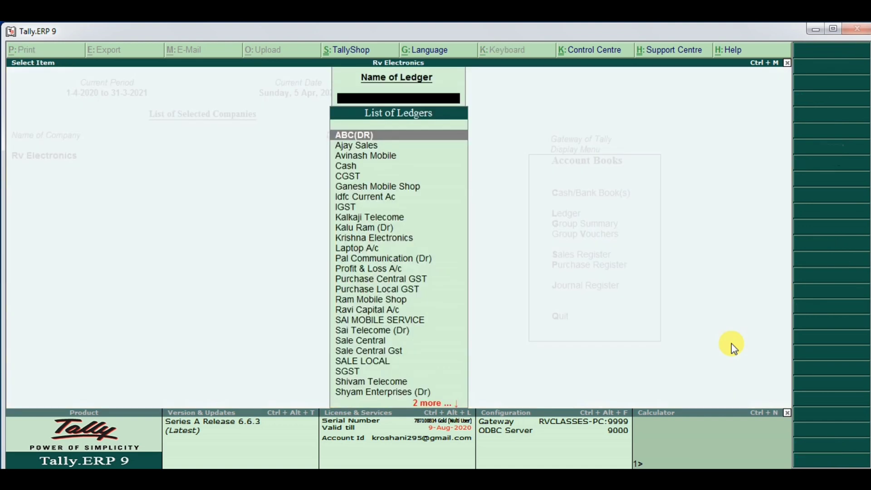
{"action": "type", "text": "idfc"}
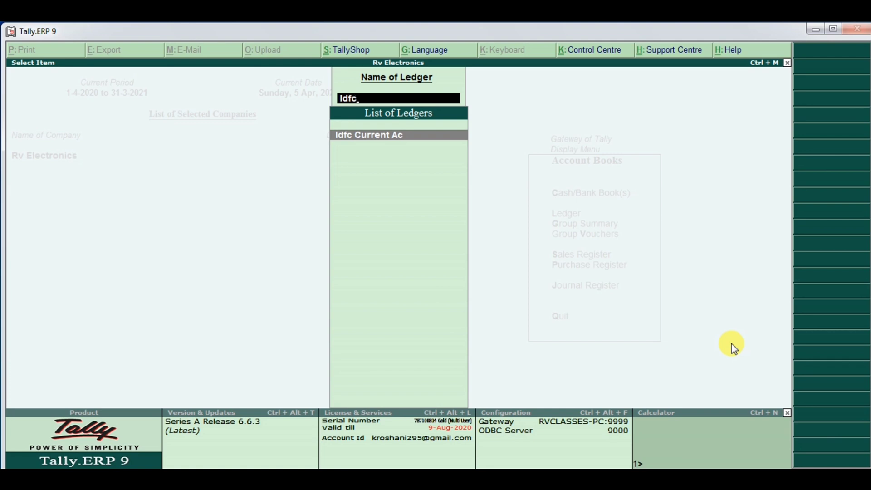
{"action": "key", "text": "Return"}
Examine the July receipt, payment and contra entries in the Idfc Current Ac ledger.
{"action": "key", "text": "Down"}
{"action": "key", "text": "Down"}
{"action": "key", "text": "Down"}
{"action": "key", "text": "Down"}
{"action": "key", "text": "Down"}
{"action": "key", "text": "Down"}
{"action": "key", "text": "Down"}
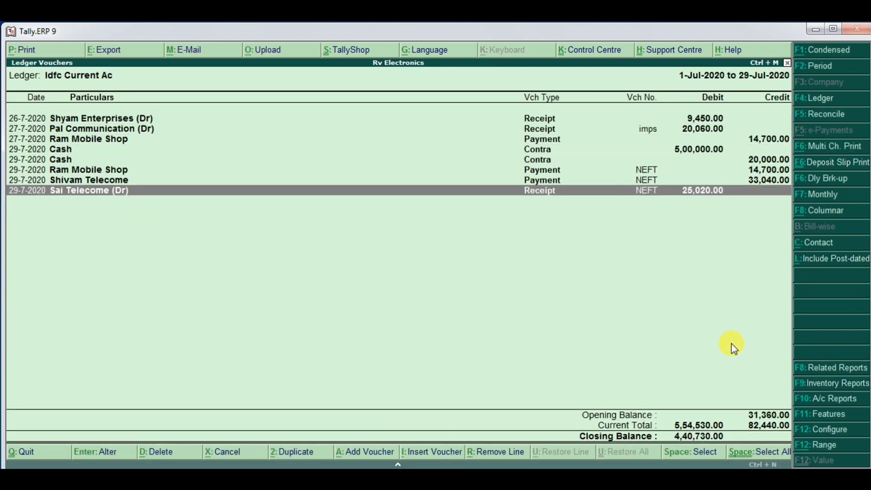
{"action": "key", "text": "Up"}
{"action": "key", "text": "Up"}
{"action": "key", "text": "Up"}
{"action": "key", "text": "Up"}
{"action": "key", "text": "Up"}
{"action": "key", "text": "Up"}
{"action": "key", "text": "Up"}
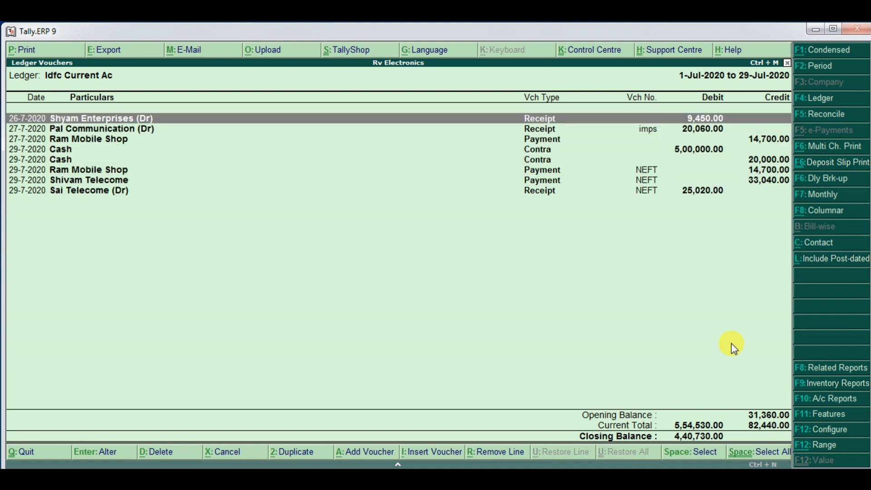
{"action": "key", "text": "Down"}
{"action": "key", "text": "Down"}
{"action": "key", "text": "Down"}
{"action": "key", "text": "Down"}
{"action": "key", "text": "Down"}
{"action": "key", "text": "Down"}
{"action": "key", "text": "Down"}
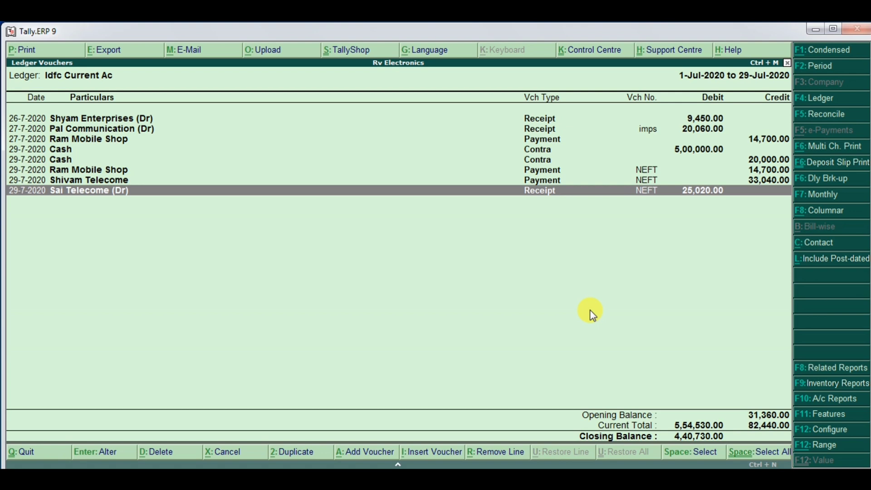
{"action": "key", "text": "Up"}
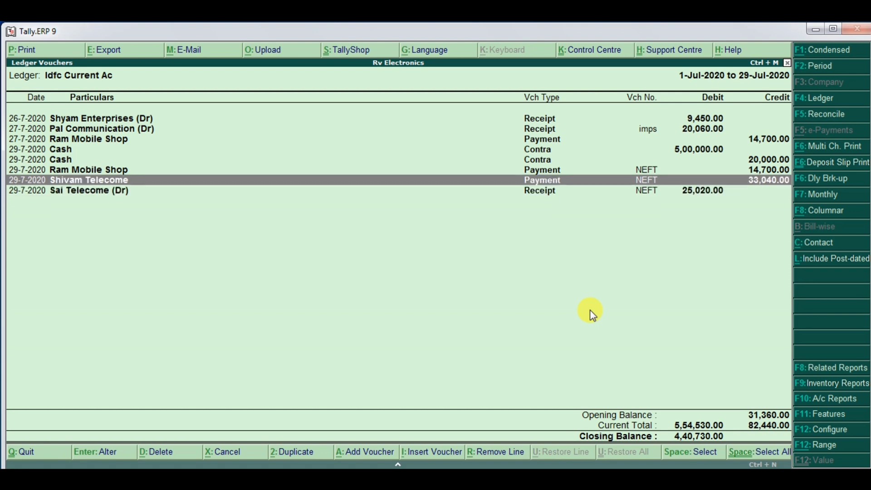
{"action": "key", "text": "Down"}
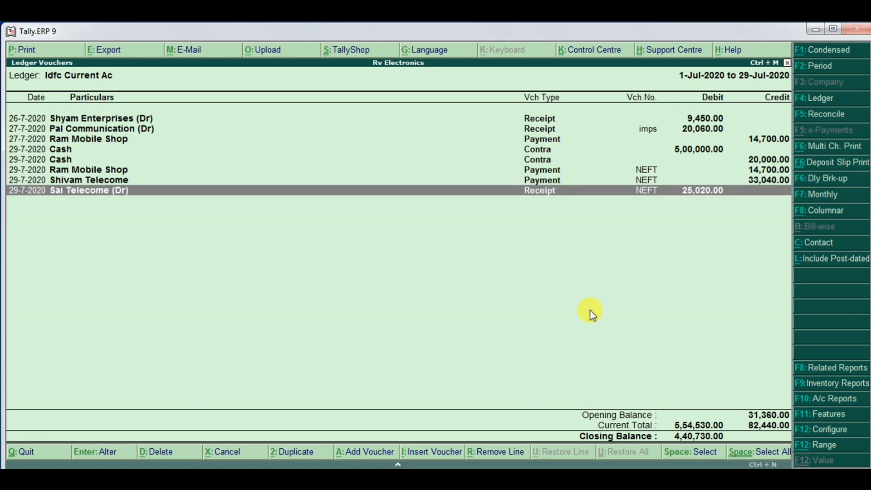
{"action": "key", "text": "Up"}
{"action": "key", "text": "Up"}
{"action": "key", "text": "Up"}
{"action": "key", "text": "Up"}
{"action": "key", "text": "Up"}
{"action": "key", "text": "Up"}
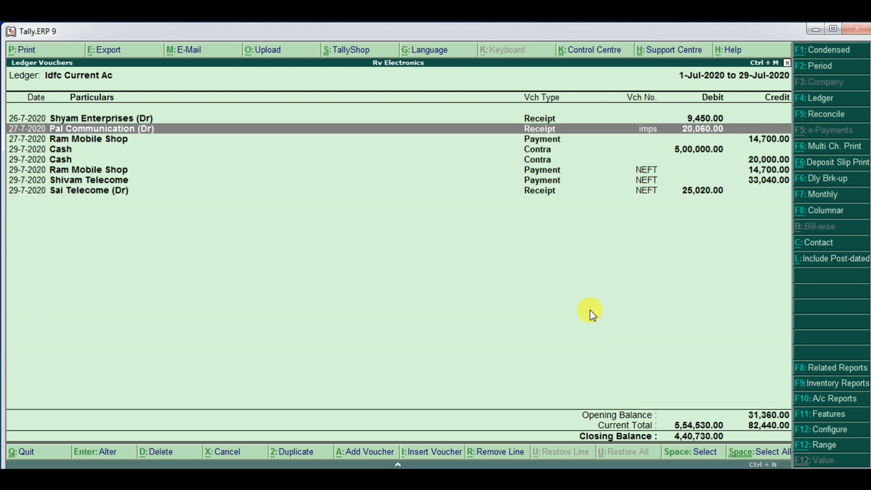
Remove the Shyam Enterprises (Dr) receipt line from the ledger report, review the remaining entries, and restore the line.
{"action": "key", "text": "Up"}
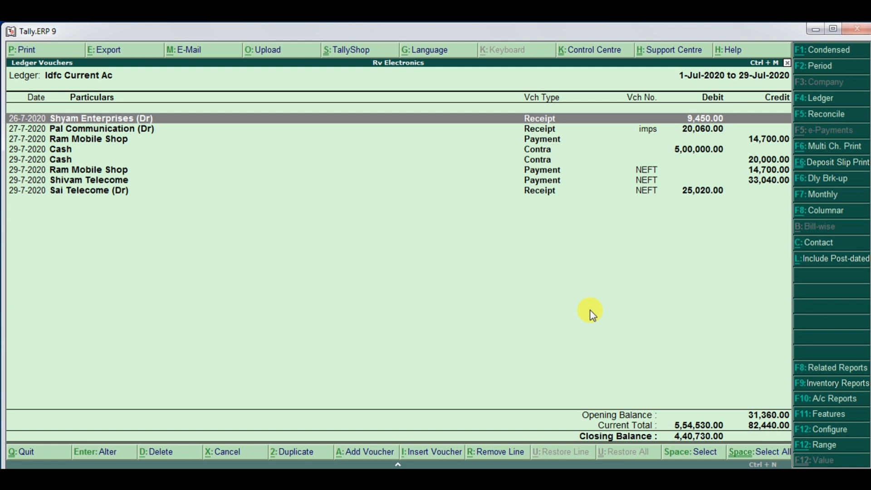
{"action": "key", "text": "alt+r"}
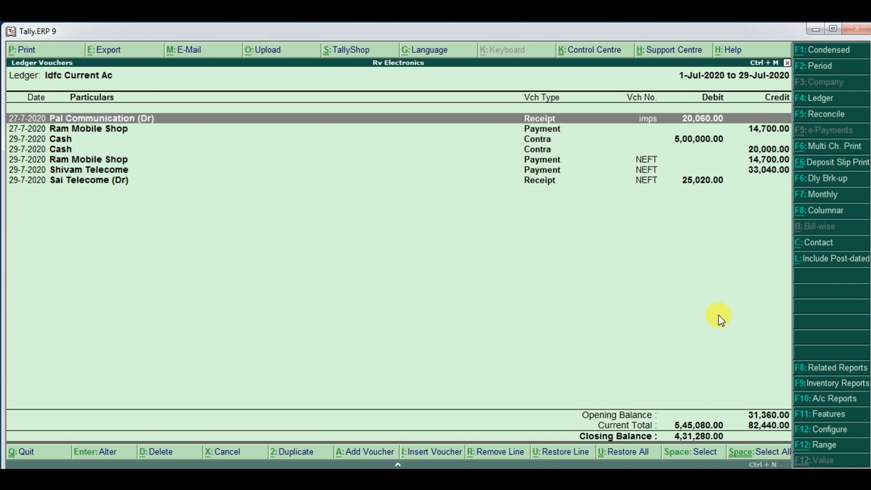
{"action": "key", "text": "Down"}
{"action": "key", "text": "Down"}
{"action": "key", "text": "Down"}
{"action": "key", "text": "Down"}
{"action": "key", "text": "Down"}
{"action": "key", "text": "Down"}
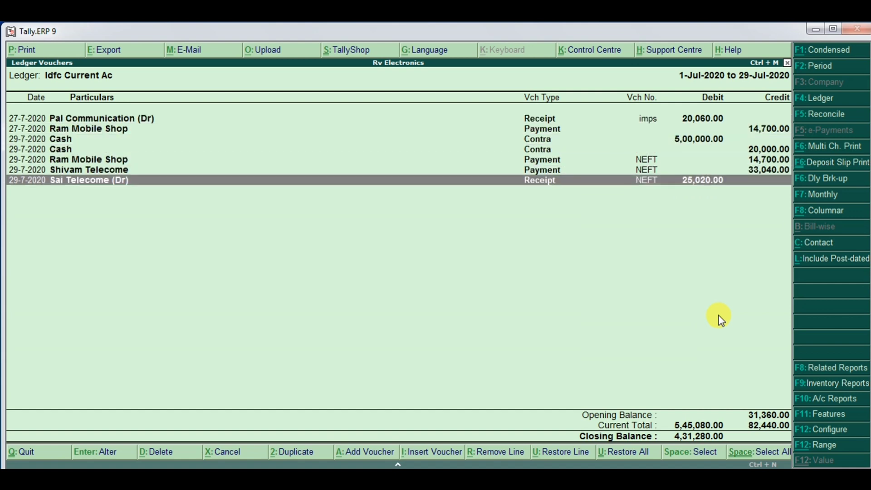
{"action": "key", "text": "Up"}
{"action": "key", "text": "Up"}
{"action": "key", "text": "Up"}
{"action": "key", "text": "Up"}
{"action": "key", "text": "Up"}
{"action": "key", "text": "Up"}
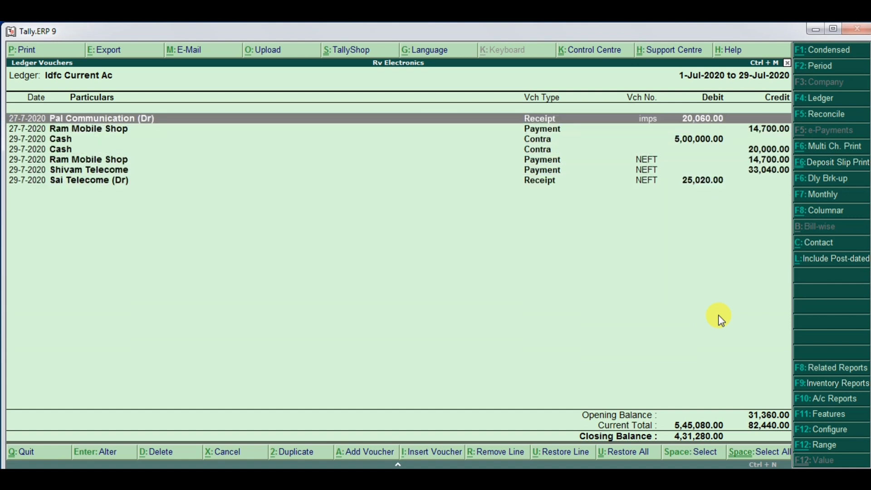
{"action": "key", "text": "alt+u"}
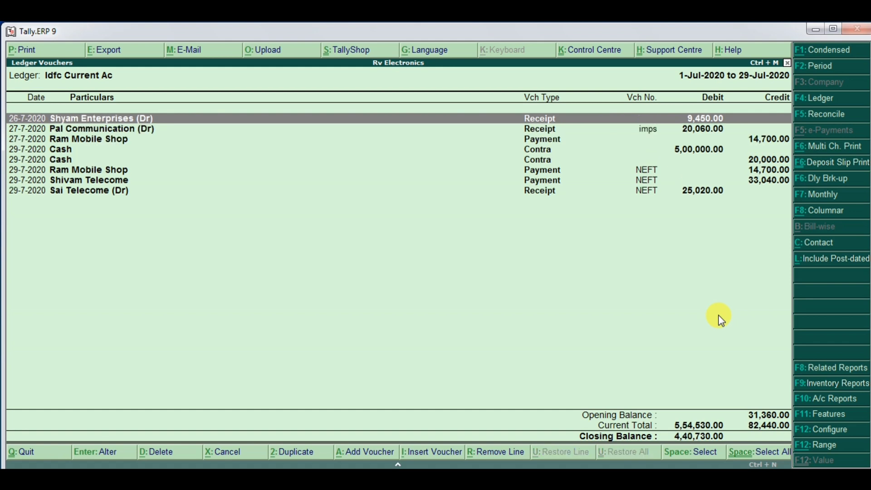
Review the ledger's voucher lines down to the Sai Telecome (Dr) receipt and leave the report for the Gateway of Tally.
{"action": "key", "text": "Down"}
{"action": "key", "text": "Down"}
{"action": "key", "text": "Down"}
{"action": "key", "text": "Down"}
{"action": "key", "text": "Down"}
{"action": "key", "text": "Down"}
{"action": "key", "text": "Down"}
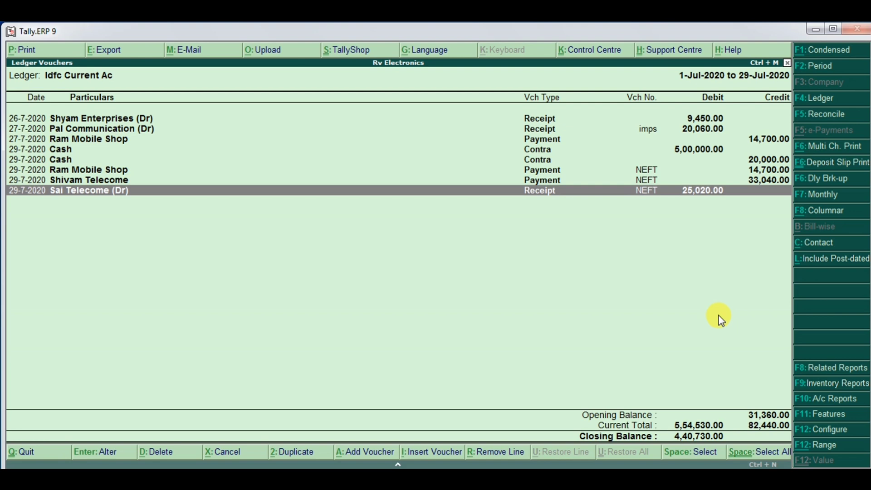
{"action": "key", "text": "Escape"}
{"action": "key", "text": "Escape"}
{"action": "key", "text": "Escape"}
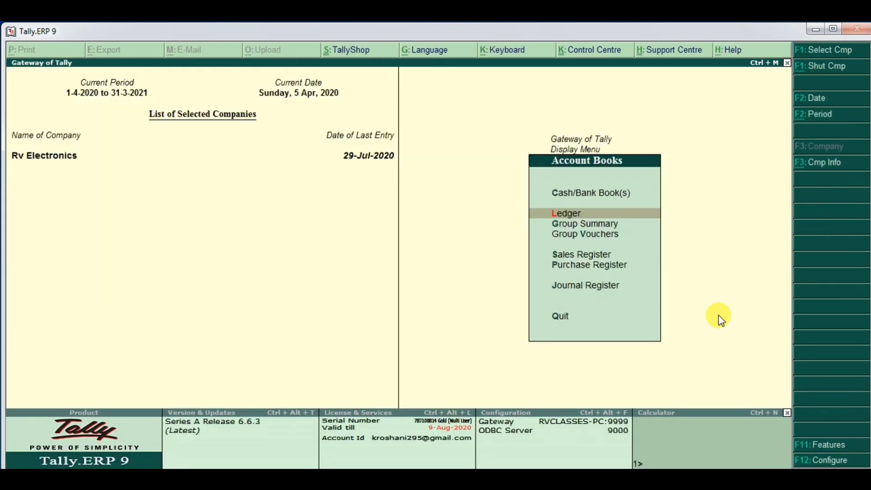
Start a receipt voucher with number imps and voucher date 6-4-2020.
{"action": "key", "text": "Home"}
{"action": "key", "text": "Down"}
{"action": "key", "text": "Down"}
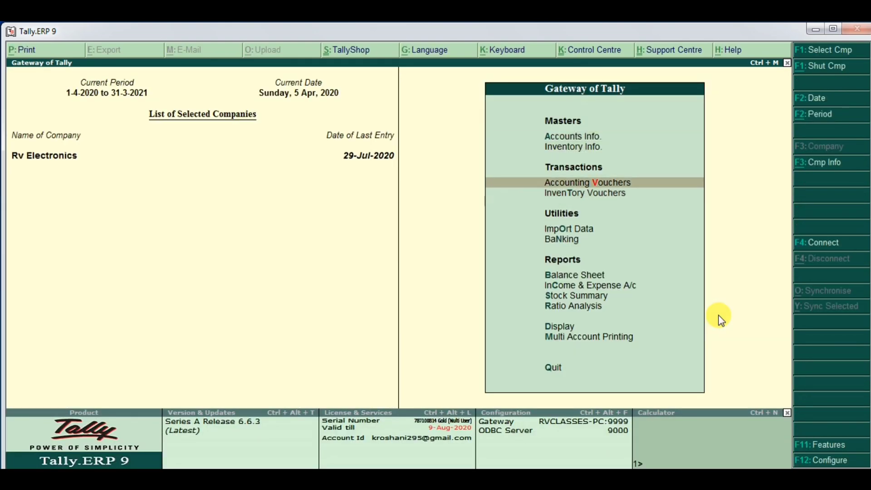
{"action": "key", "text": "Return"}
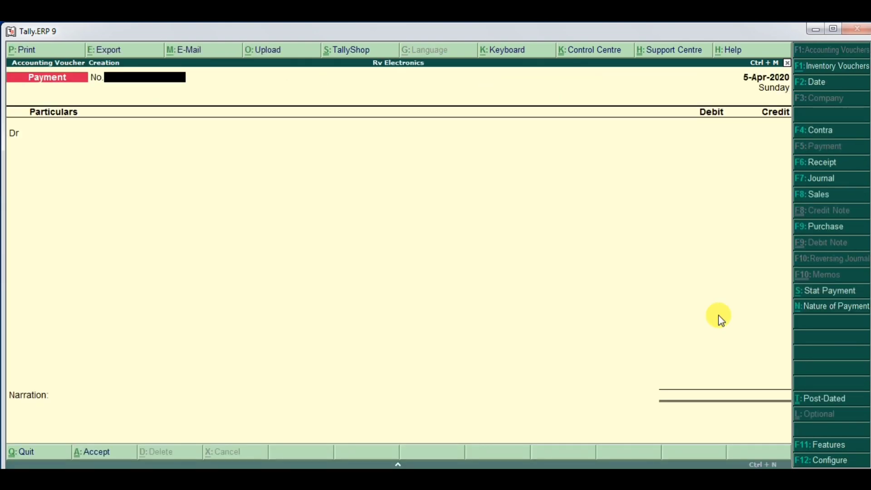
{"action": "key", "text": "F6"}
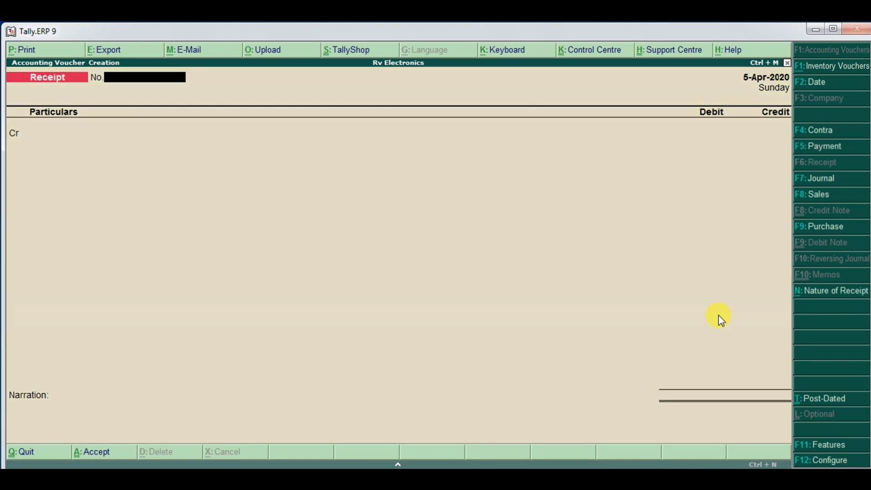
{"action": "type", "text": "imps"}
{"action": "key", "text": "F2"}
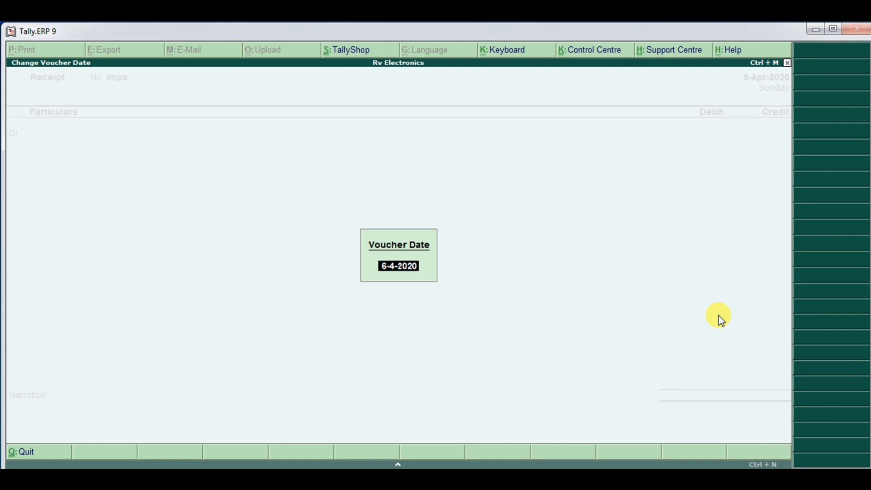
{"action": "key", "text": "Return"}
{"action": "key", "text": "Return"}
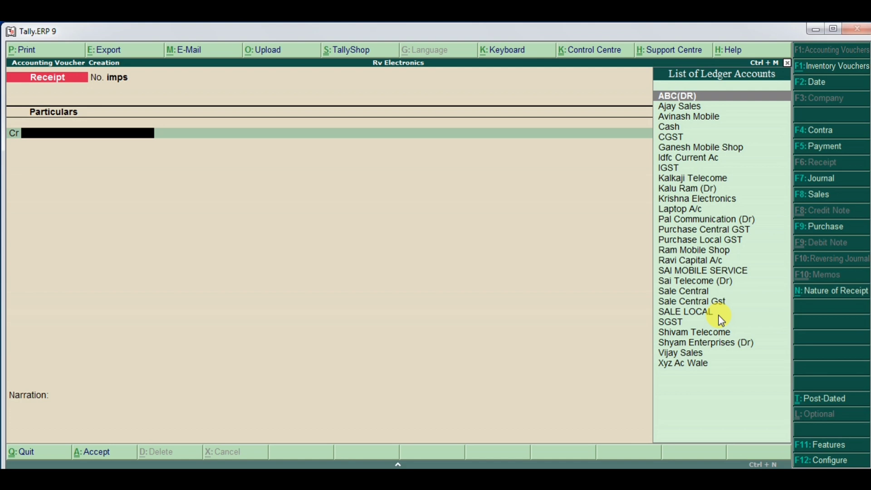
Credit Ajay Sales with 2,00,000 and debit Idfc Current Ac for the same amount in the receipt voucher.
{"action": "key", "text": "Down"}
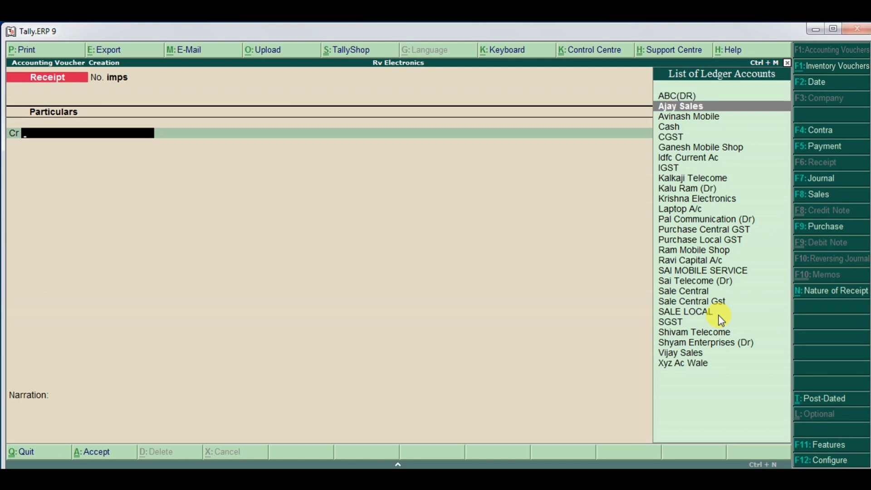
{"action": "key", "text": "Return"}
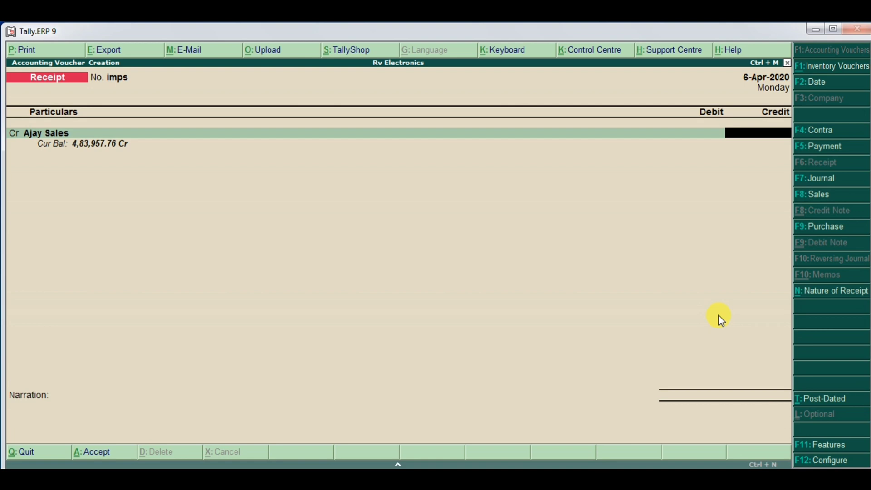
{"action": "type", "text": "200000"}
{"action": "key", "text": "Return"}
{"action": "key", "text": "Return"}
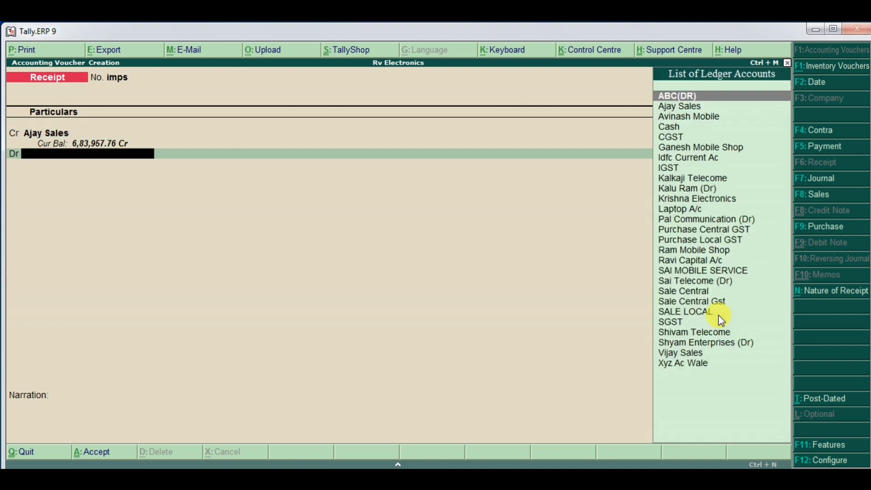
{"action": "type", "text": "Idfc"}
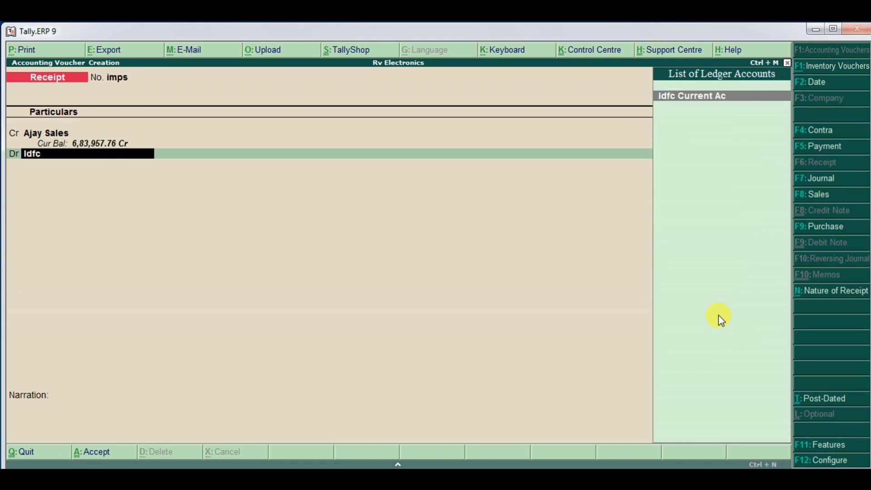
{"action": "key", "text": "Return"}
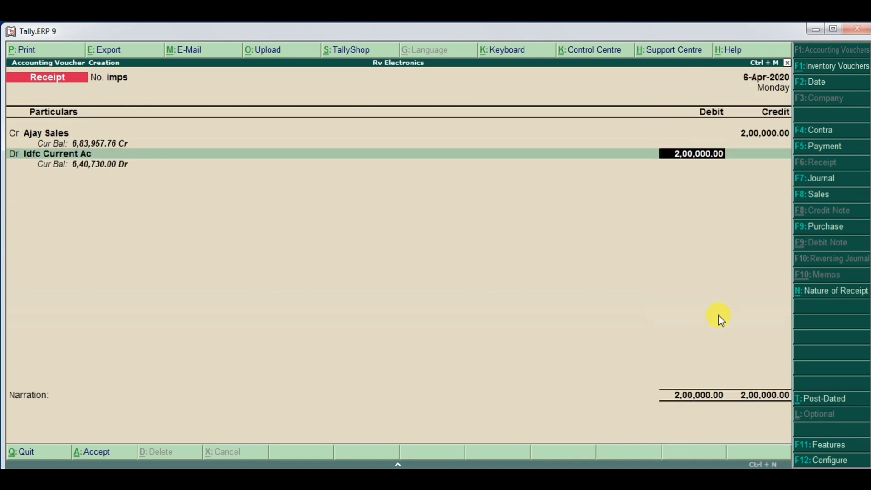
Go back through the receipt voucher's entries to the credited party and quit the voucher without saving.
{"action": "key", "text": "BackSpace"}
{"action": "key", "text": "BackSpace"}
{"action": "key", "text": "BackSpace"}
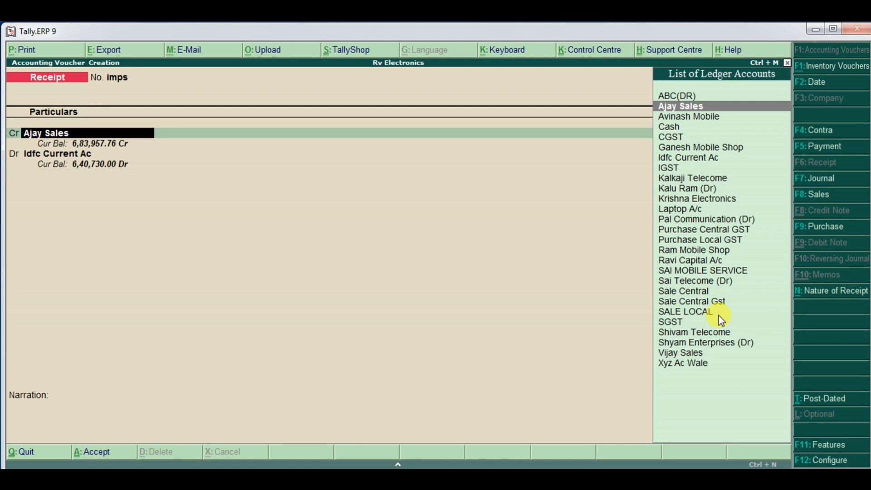
{"action": "key", "text": "Down"}
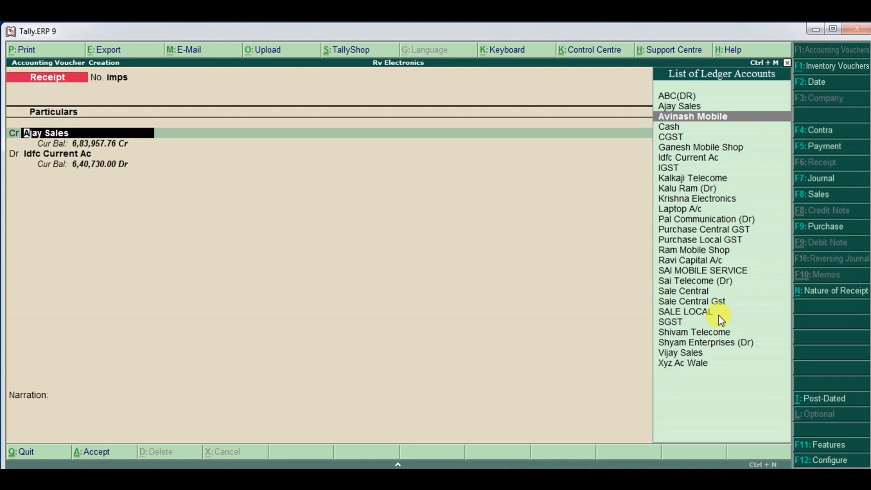
{"action": "key", "text": "Up"}
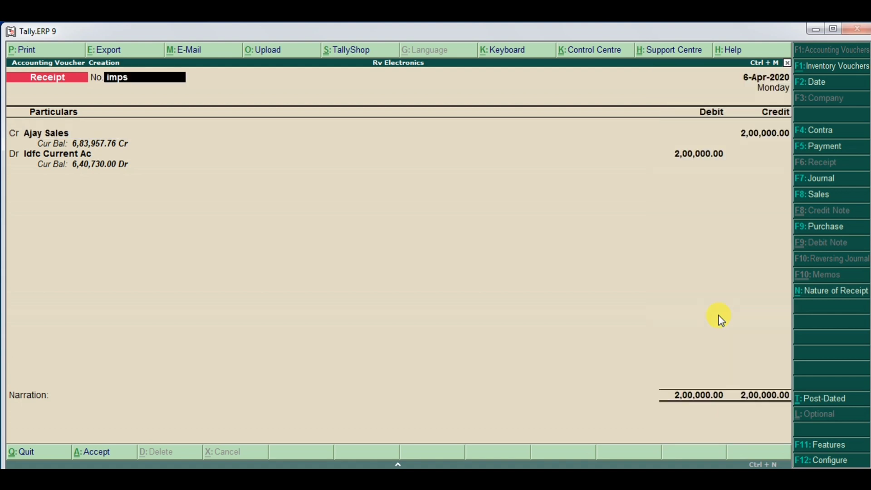
{"action": "key", "text": "Return"}
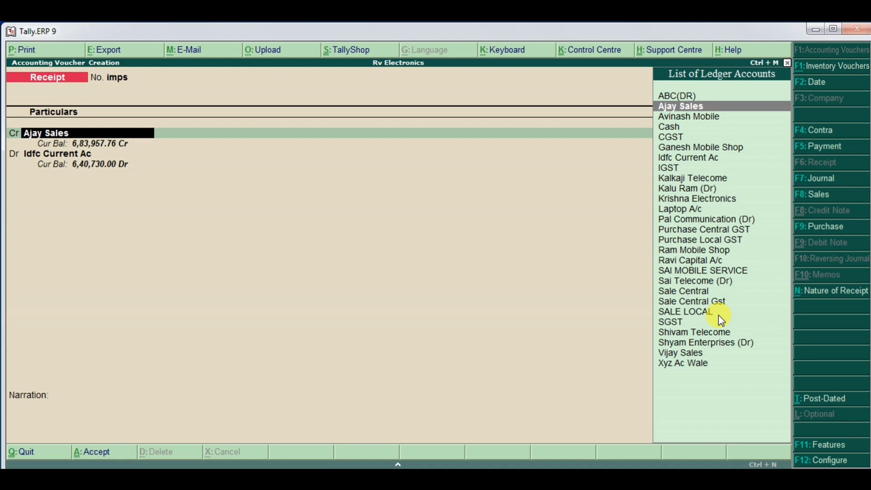
{"action": "key", "text": "Escape"}
{"action": "key", "text": "Escape"}
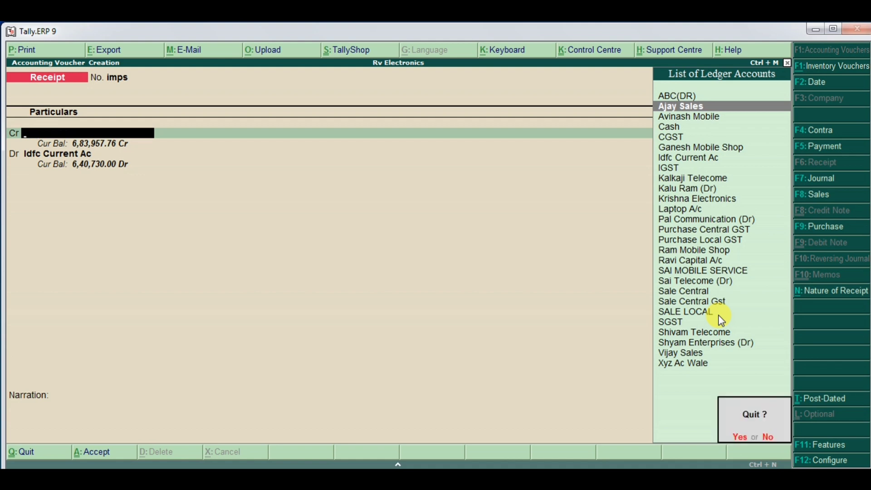
{"action": "key", "text": "y"}
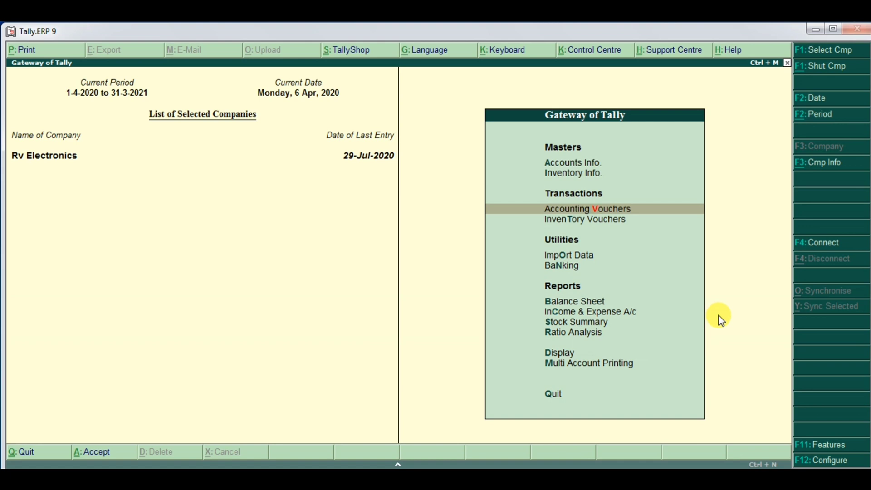
Start a new ledger in the accounts masters and name it Suspense A/c.
{"action": "key", "text": "Up"}
{"action": "key", "text": "Up"}
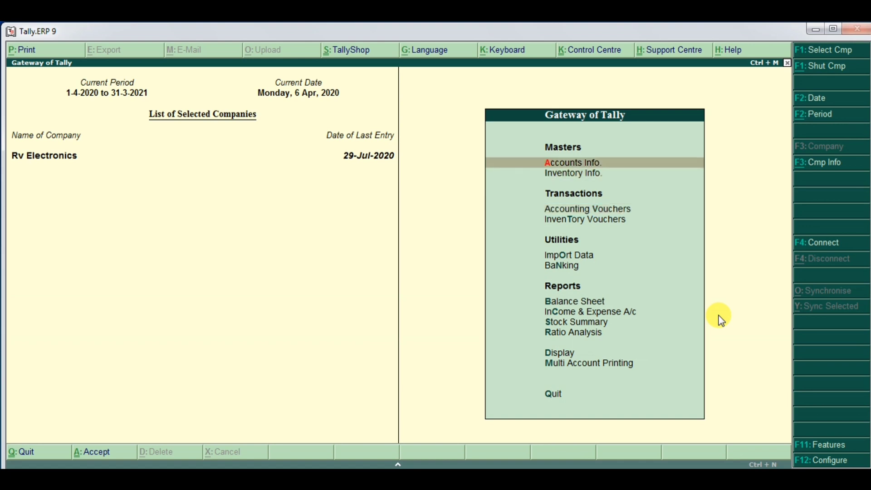
{"action": "key", "text": "Return"}
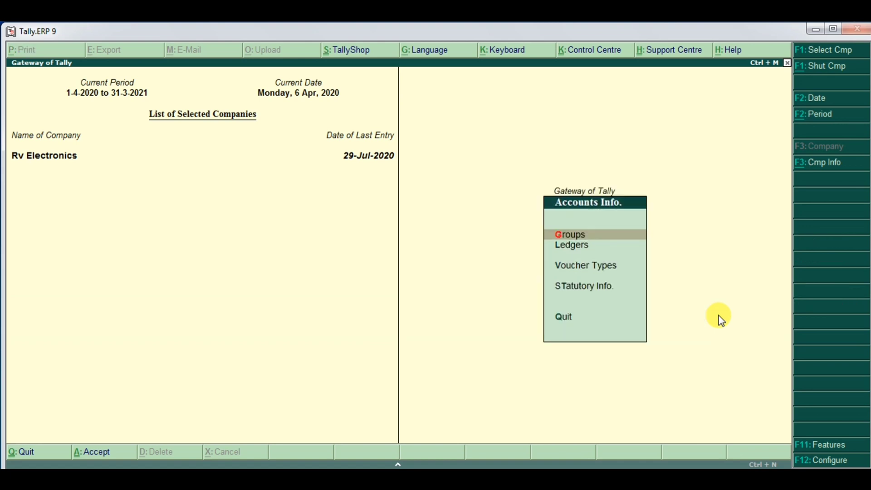
{"action": "key", "text": "Escape"}
{"action": "key", "text": "Return"}
{"action": "key", "text": "Down"}
{"action": "key", "text": "Return"}
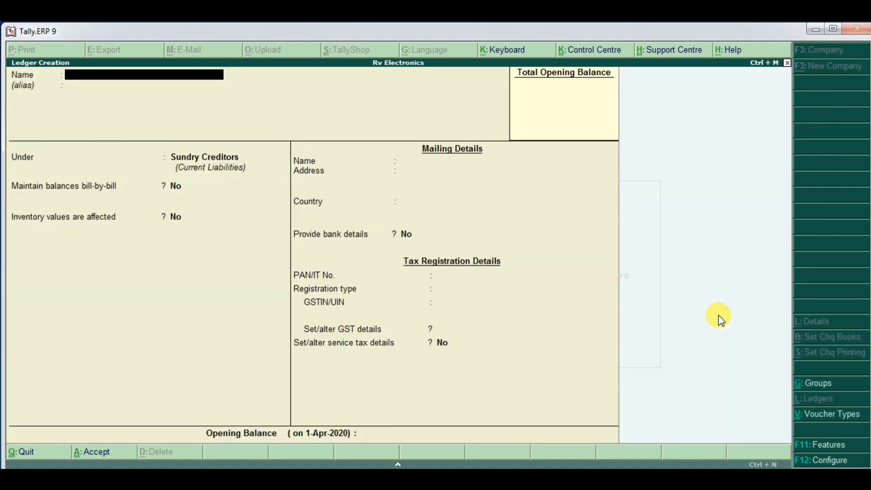
{"action": "type", "text": "Suspense a/c"}
{"action": "key", "text": "Return"}
{"action": "key", "text": "Return"}
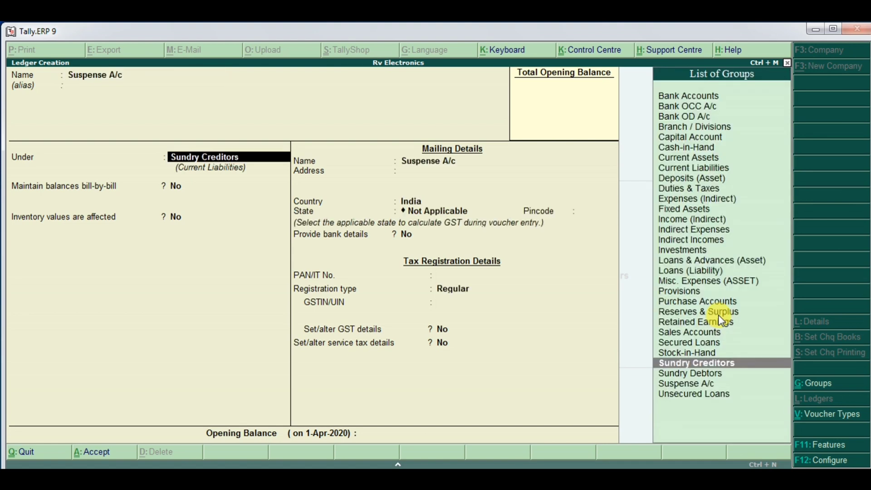
Place the ledger under the Suspense A/c group, save it and return to the Gateway of Tally.
{"action": "type", "text": "Sus"}
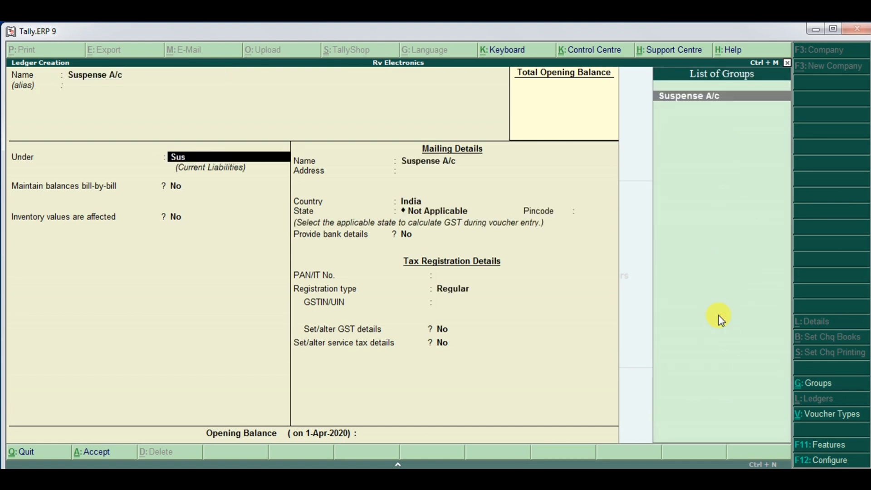
{"action": "key", "text": "Return"}
{"action": "key", "text": "Return"}
{"action": "key", "text": "Return"}
{"action": "key", "text": "Return"}
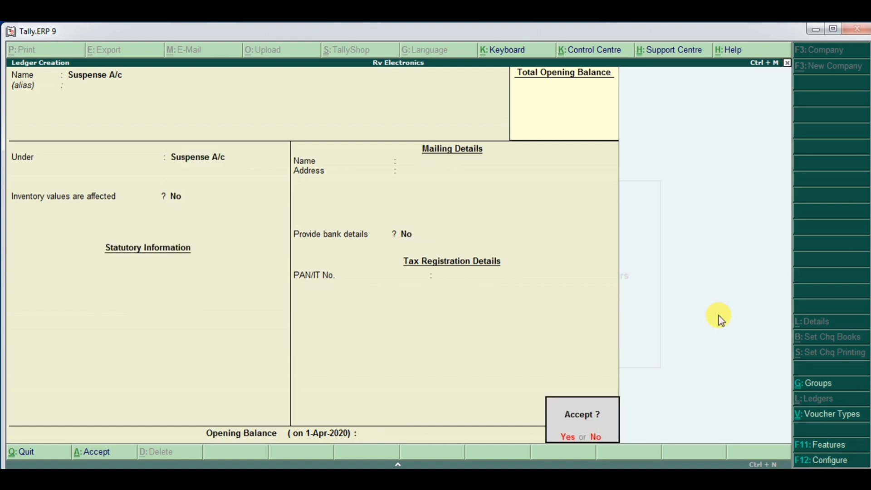
{"action": "key", "text": "Return"}
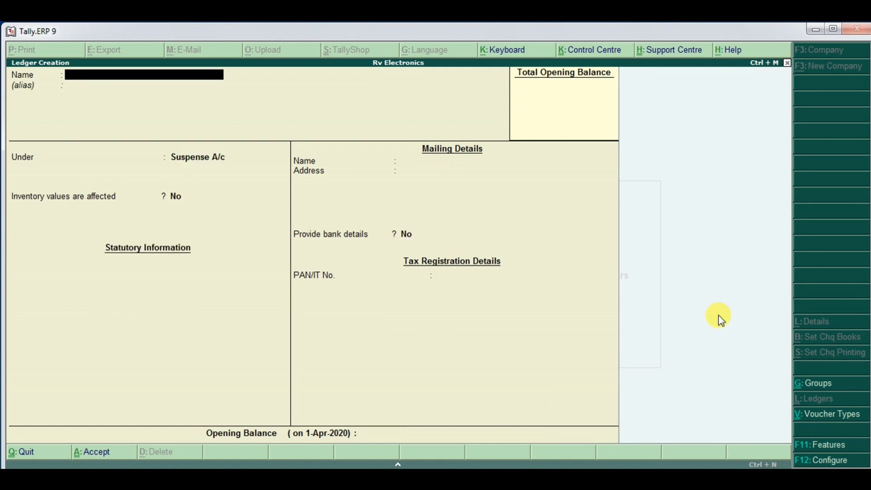
{"action": "key", "text": "Escape"}
{"action": "key", "text": "Return"}
{"action": "key", "text": "Escape"}
{"action": "key", "text": "Escape"}
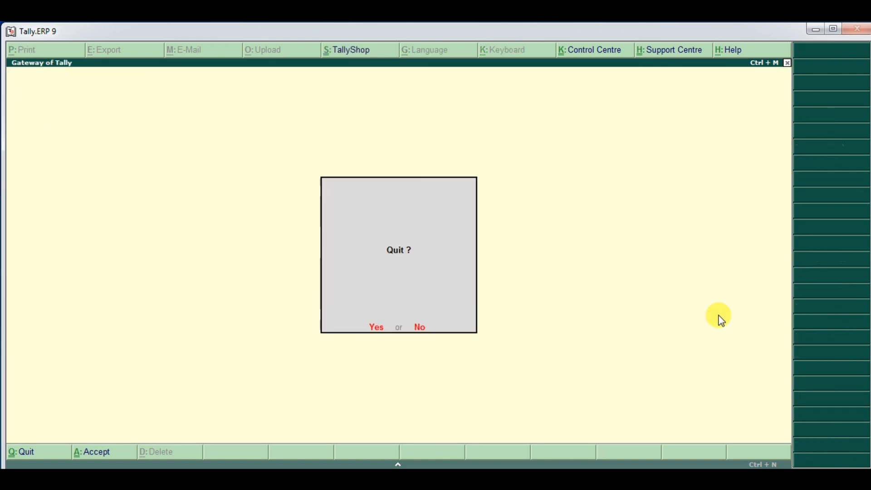
{"action": "key", "text": "Escape"}
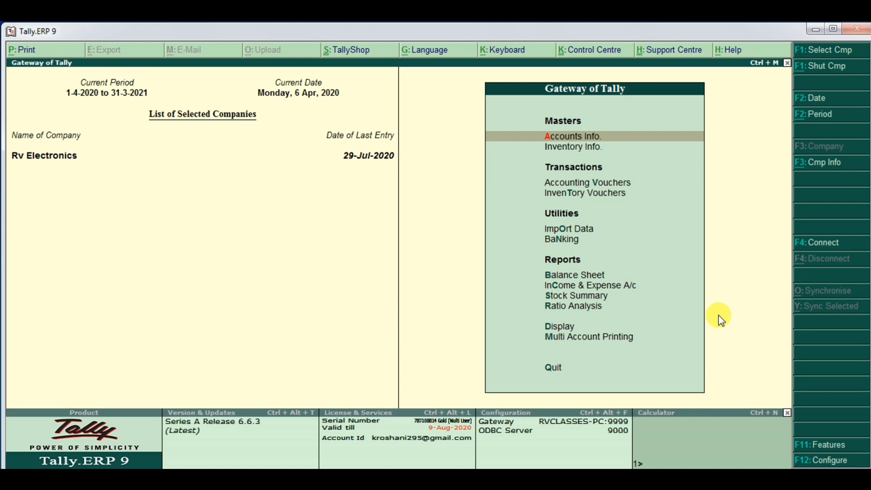
Start a receipt voucher with number imps and credit Suspense A/c with 2,00,000.
{"action": "key", "text": "Down"}
{"action": "key", "text": "Down"}
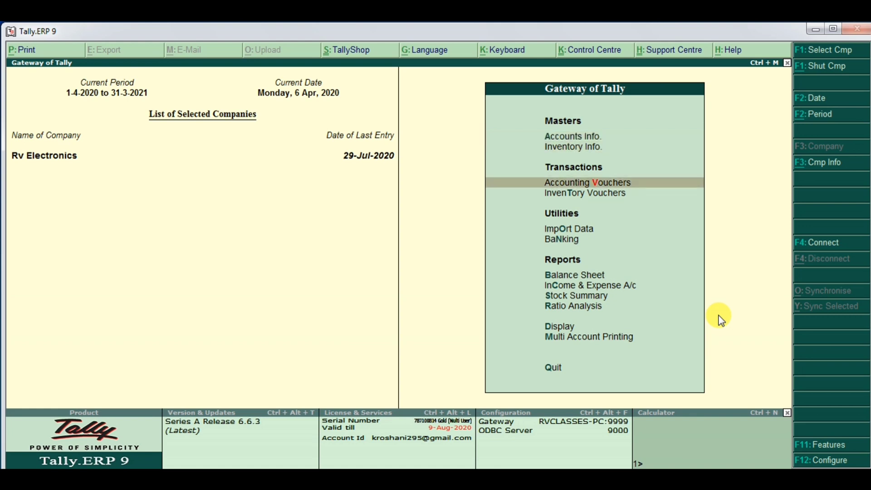
{"action": "key", "text": "Return"}
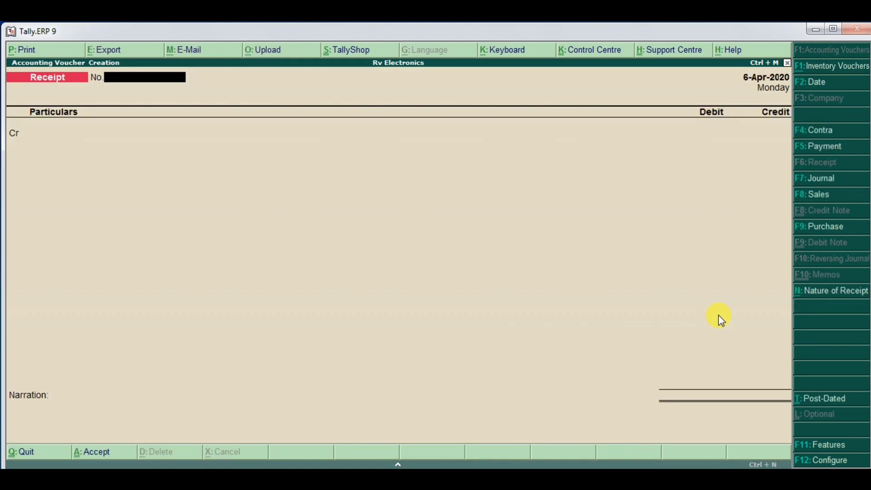
{"action": "type", "text": "impos"}
{"action": "key", "text": "BackSpace"}
{"action": "key", "text": "BackSpace"}
{"action": "type", "text": "s"}
{"action": "key", "text": "Return"}
{"action": "type", "text": "Sus"}
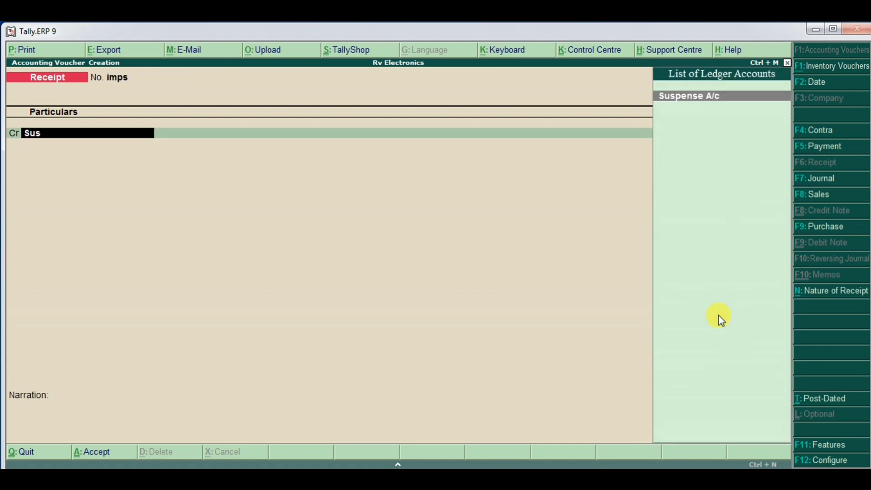
{"action": "key", "text": "Return"}
{"action": "type", "text": "200000"}
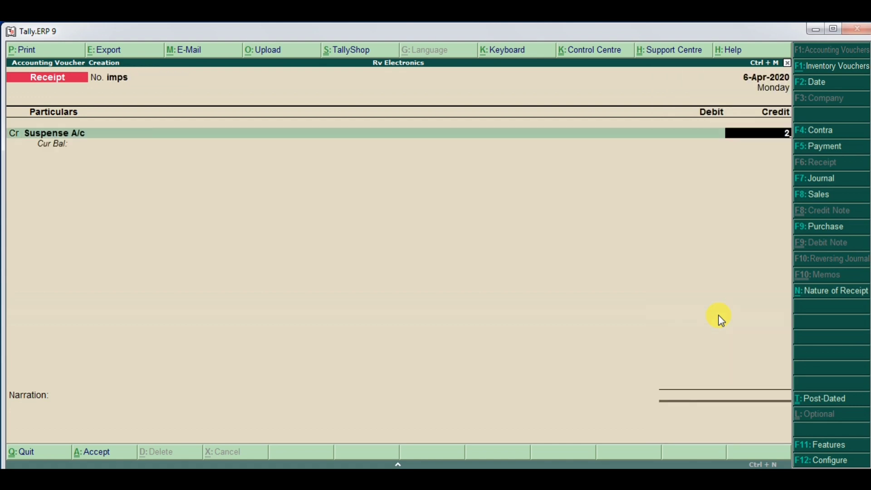
{"action": "key", "text": "Return"}
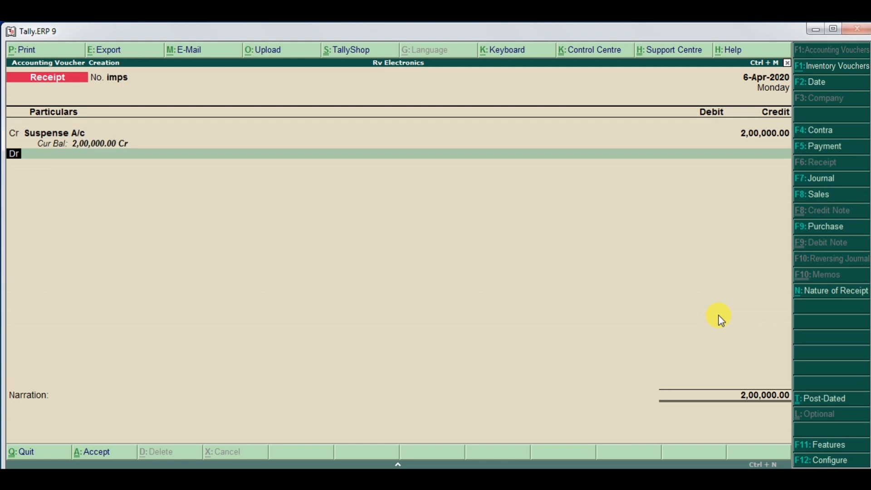
Debit Idfc Current Ac with 2,00,000 as an e-Fund Transfer, then save the receipt without narration and leave voucher entry.
{"action": "type", "text": "idfc"}
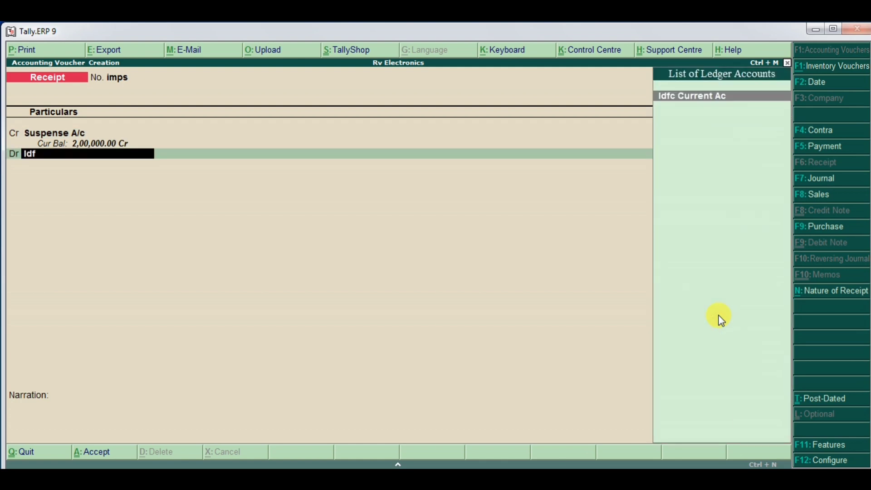
{"action": "key", "text": "Return"}
{"action": "key", "text": "Return"}
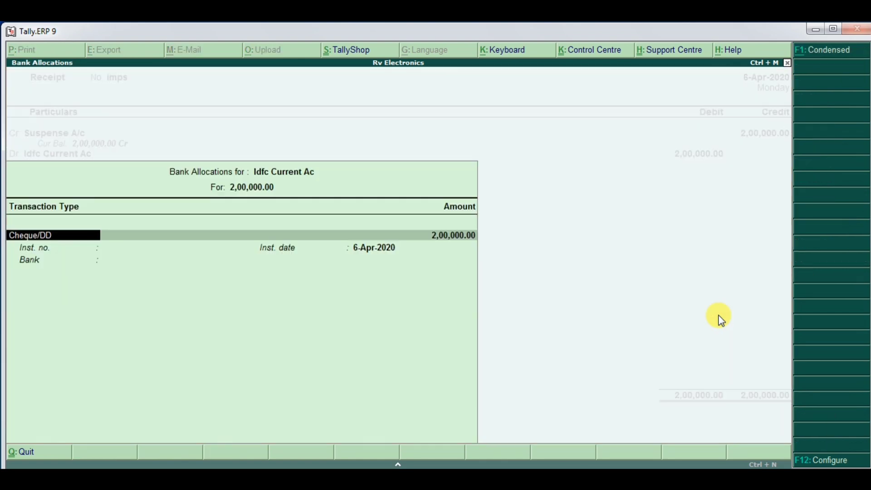
{"action": "key", "text": "BackSpace"}
{"action": "key", "text": "Down"}
{"action": "key", "text": "Down"}
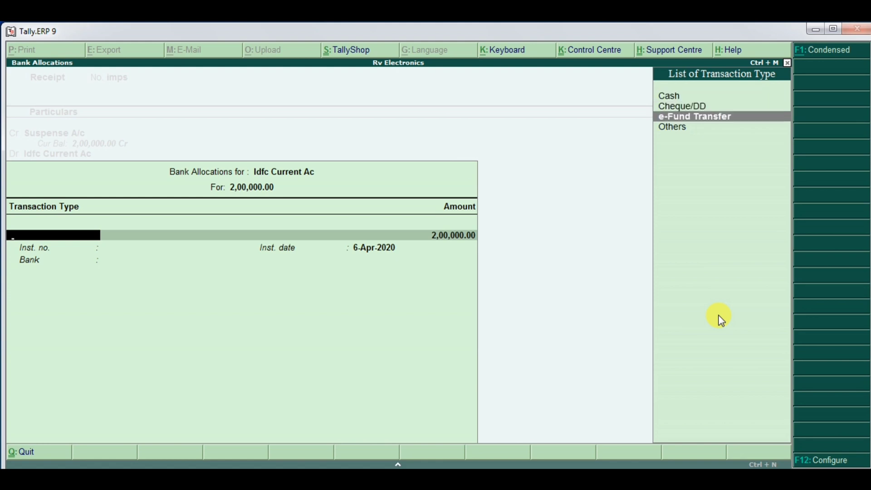
{"action": "key", "text": "Return"}
{"action": "key", "text": "Return"}
{"action": "key", "text": "Return"}
{"action": "key", "text": "Return"}
{"action": "key", "text": "Return"}
{"action": "key", "text": "Return"}
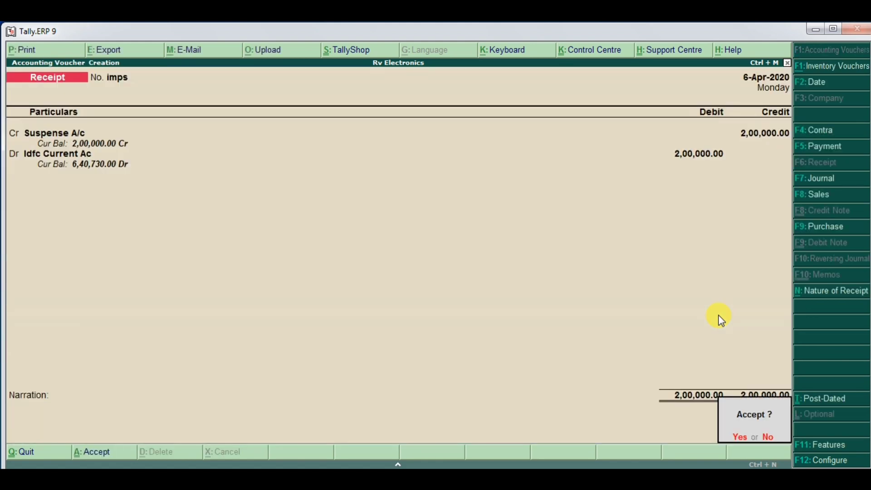
{"action": "key", "text": "Return"}
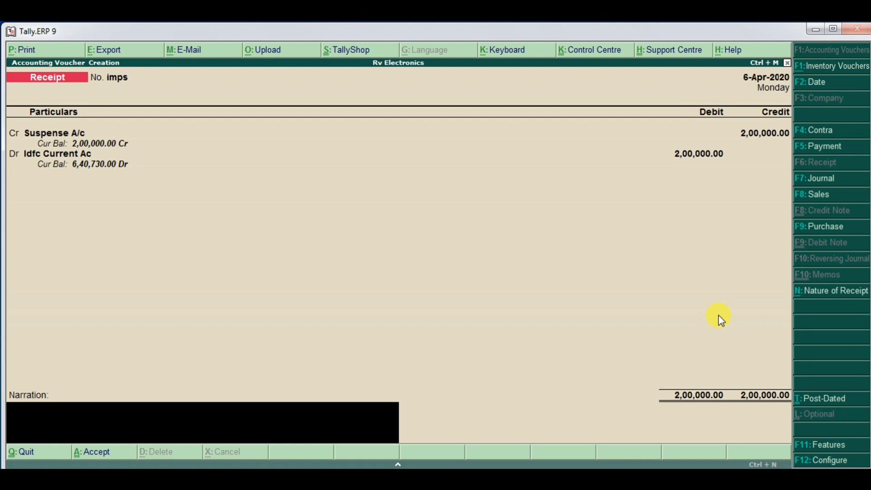
{"action": "key", "text": "Return"}
{"action": "key", "text": "Return"}
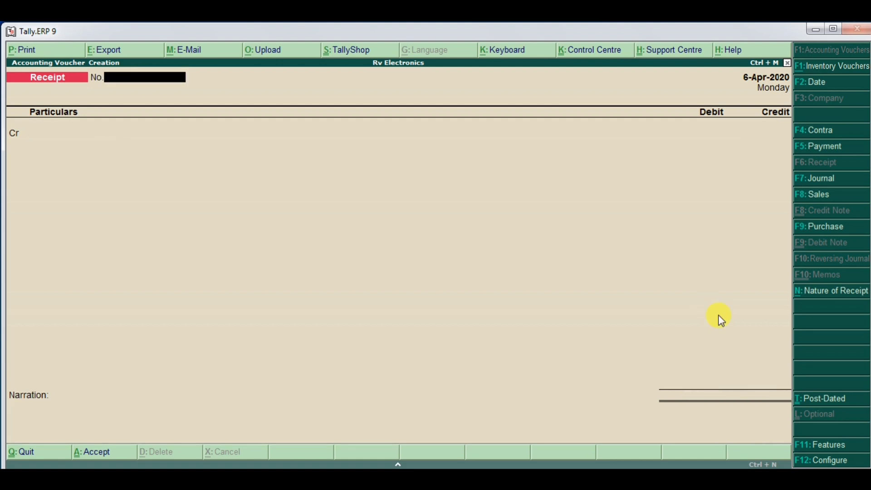
{"action": "key", "text": "Escape"}
{"action": "key", "text": "Return"}
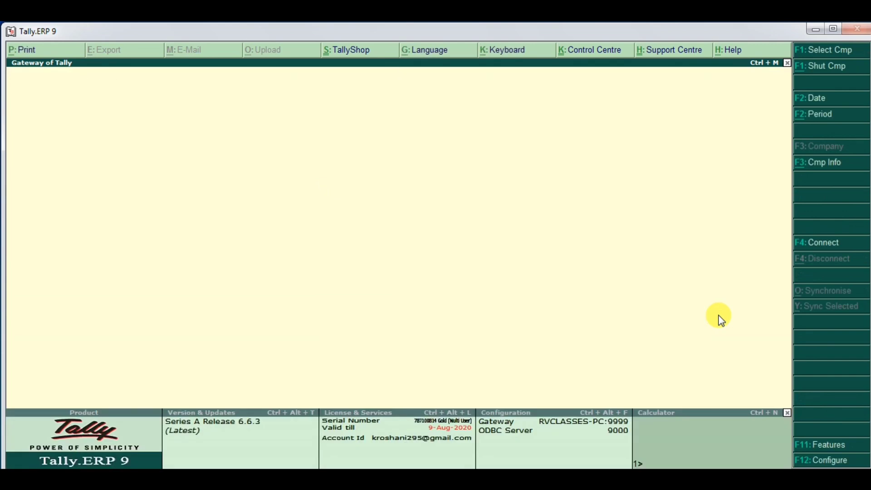
Display the ledger vouchers of Idfc Current Ac and look through the voucher lines.
{"action": "type", "text": "dalid"}
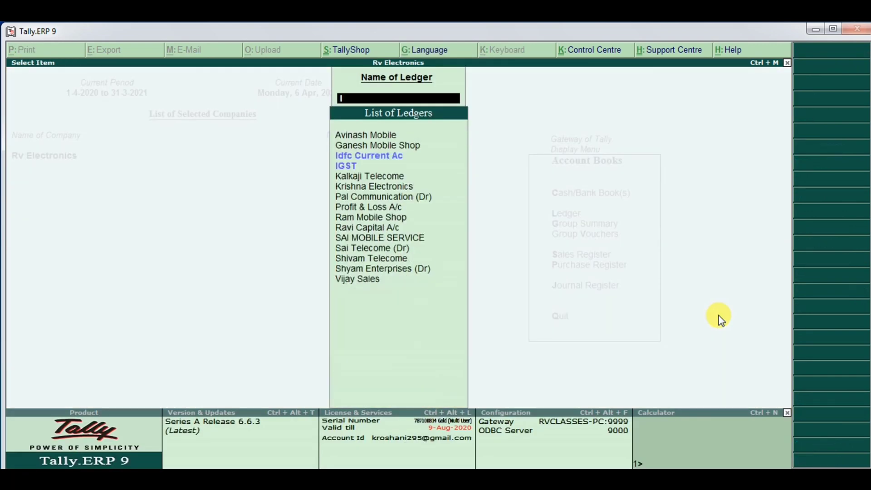
{"action": "key", "text": "Return"}
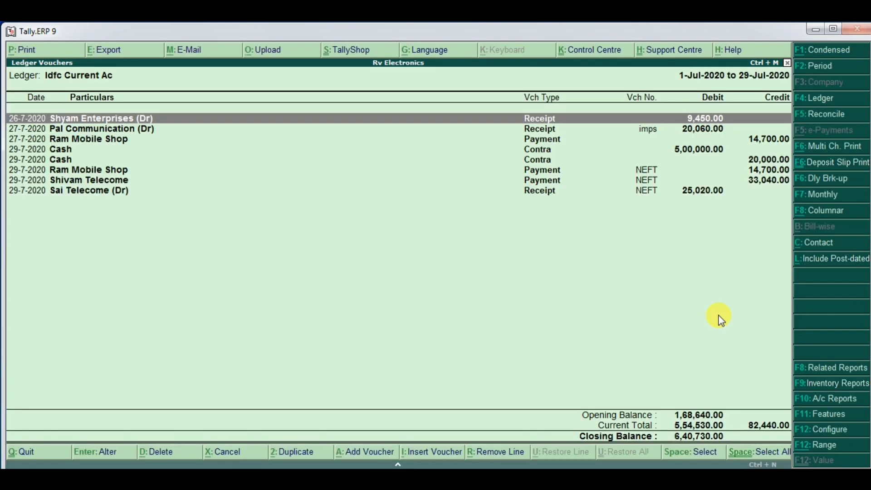
{"action": "key", "text": "Down"}
{"action": "key", "text": "Down"}
{"action": "key", "text": "Down"}
{"action": "key", "text": "Down"}
{"action": "key", "text": "Down"}
{"action": "key", "text": "Down"}
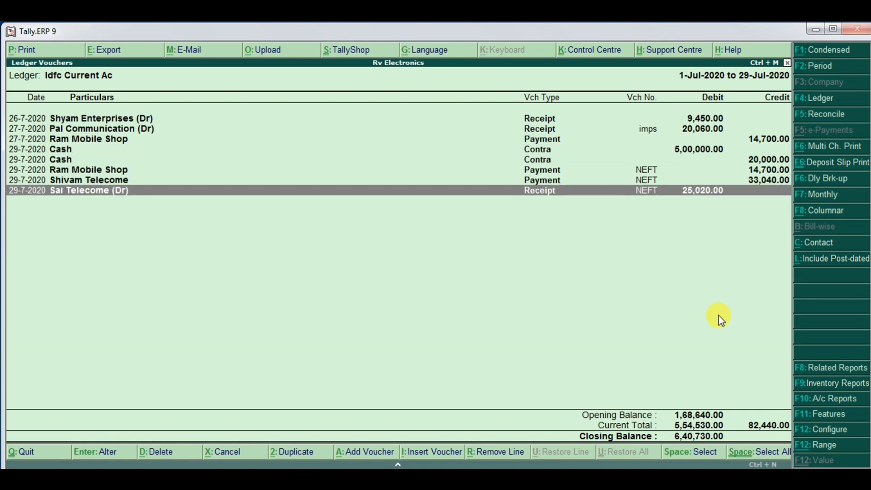
{"action": "key", "text": "Up"}
{"action": "key", "text": "Up"}
{"action": "key", "text": "Up"}
{"action": "key", "text": "Up"}
{"action": "key", "text": "Up"}
{"action": "key", "text": "Up"}
{"action": "key", "text": "Up"}
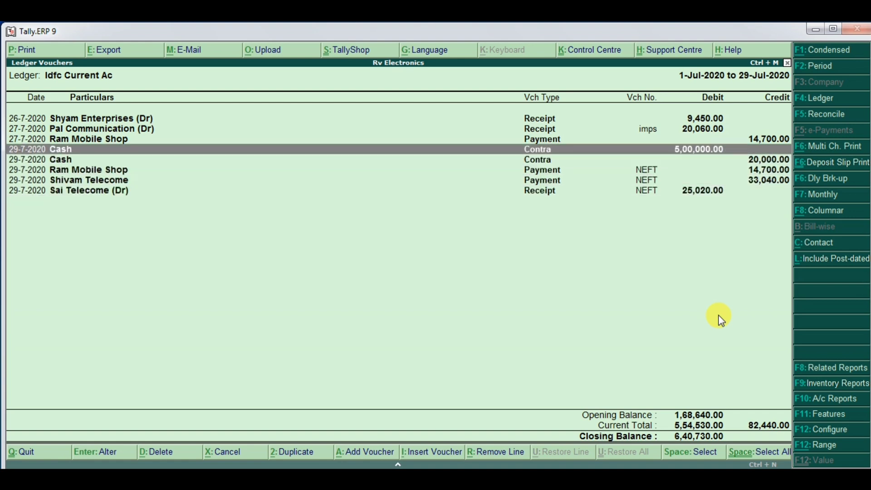
Set the start of the ledger report's period to 1-4-2020, keeping 29-7-2020 as the end.
{"action": "key", "text": "F2"}
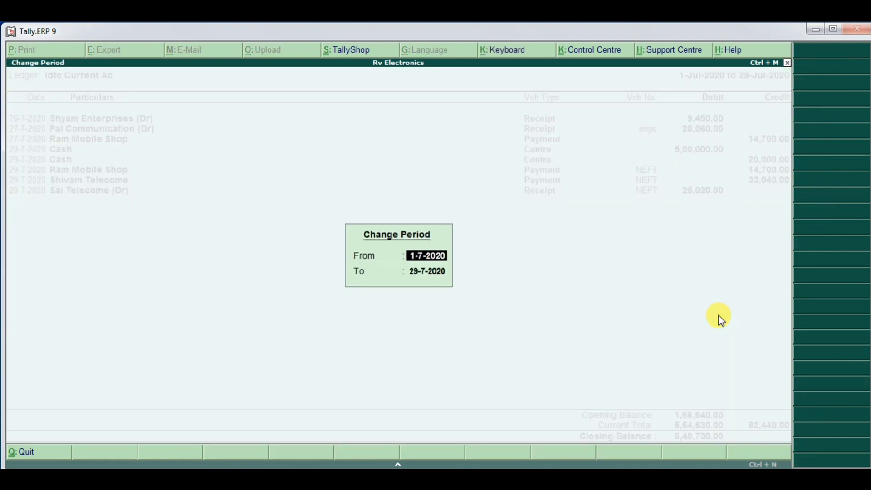
{"action": "type", "text": "1.4.20"}
{"action": "key", "text": "Return"}
{"action": "key", "text": "Return"}
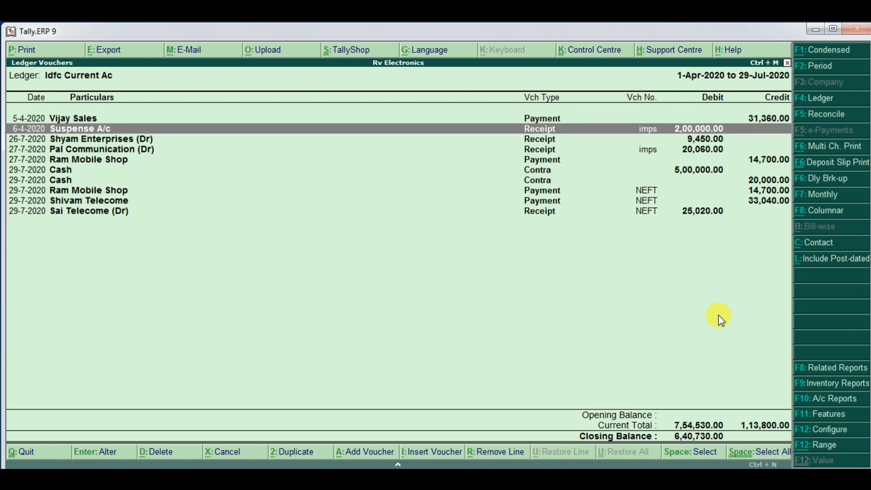
Browse the ledger accounts available for the credit line of the 6-4-2020 Suspense A/c receipt, and return to the Gateway of Tally without changes.
{"action": "key", "text": "Return"}
{"action": "key", "text": "Return"}
{"action": "key", "text": "Return"}
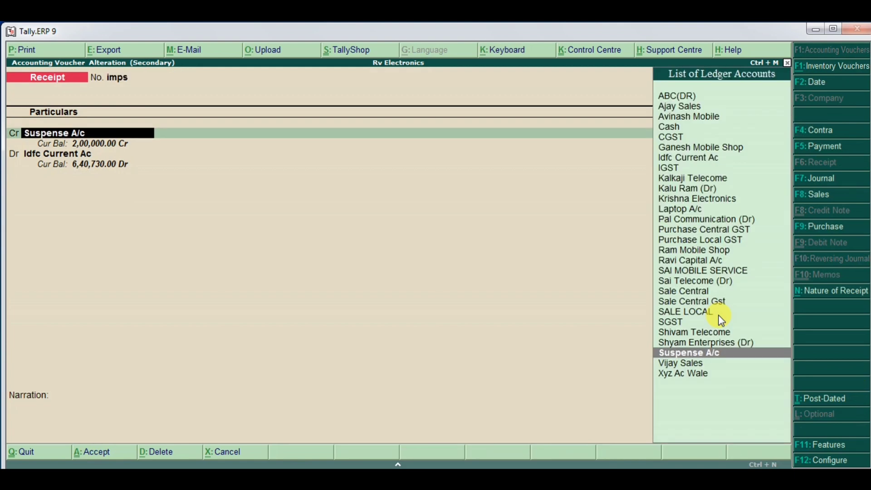
{"action": "key", "text": "Up"}
{"action": "key", "text": "Up"}
{"action": "key", "text": "Up"}
{"action": "key", "text": "Up"}
{"action": "key", "text": "Up"}
{"action": "key", "text": "Up"}
{"action": "key", "text": "Up"}
{"action": "key", "text": "Up"}
{"action": "key", "text": "Up"}
{"action": "key", "text": "Up"}
{"action": "key", "text": "Up"}
{"action": "key", "text": "Up"}
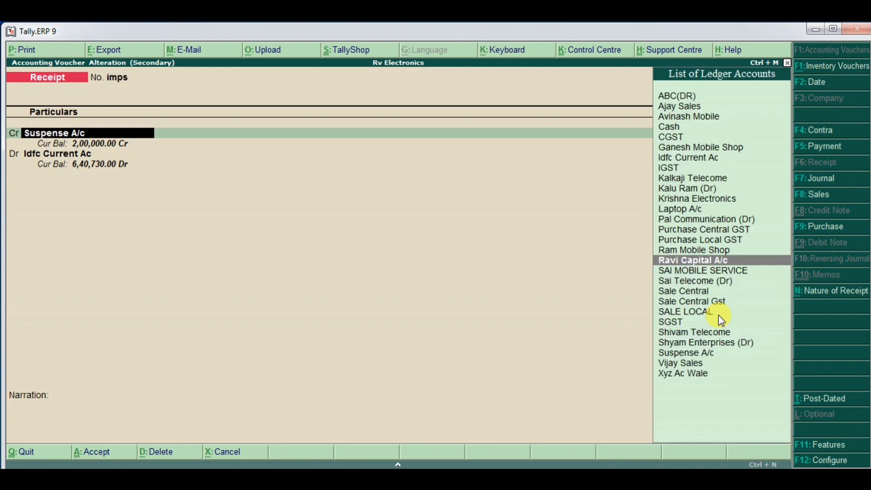
{"action": "key", "text": "Down"}
{"action": "key", "text": "Down"}
{"action": "key", "text": "Down"}
{"action": "key", "text": "Down"}
{"action": "key", "text": "Down"}
{"action": "key", "text": "Down"}
{"action": "key", "text": "Down"}
{"action": "key", "text": "Down"}
{"action": "key", "text": "Down"}
{"action": "key", "text": "Down"}
{"action": "key", "text": "Down"}
{"action": "key", "text": "Down"}
{"action": "key", "text": "Down"}
{"action": "key", "text": "Down"}
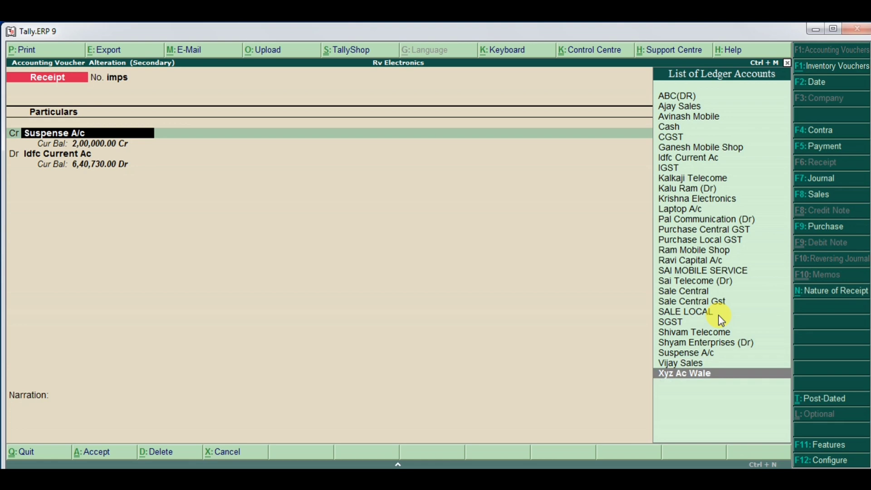
{"action": "key", "text": "Escape"}
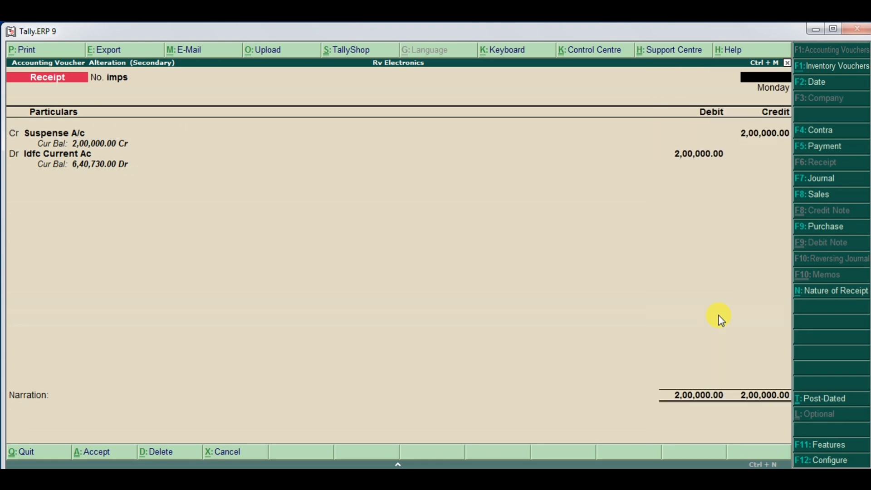
{"action": "key", "text": "Escape"}
{"action": "key", "text": "y"}
{"action": "key", "text": "Escape"}
{"action": "key", "text": "Escape"}
{"action": "key", "text": "Escape"}
{"action": "key", "text": "Escape"}
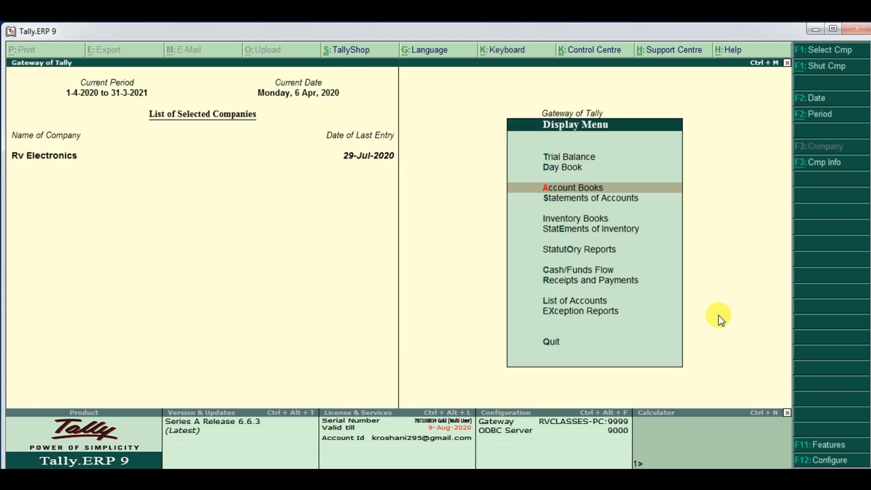
{"action": "key", "text": "n"}
Start a payment voucher dated 6-Apr-2020 and debit Suspense A/c with 20,000.
{"action": "key", "text": "Down"}
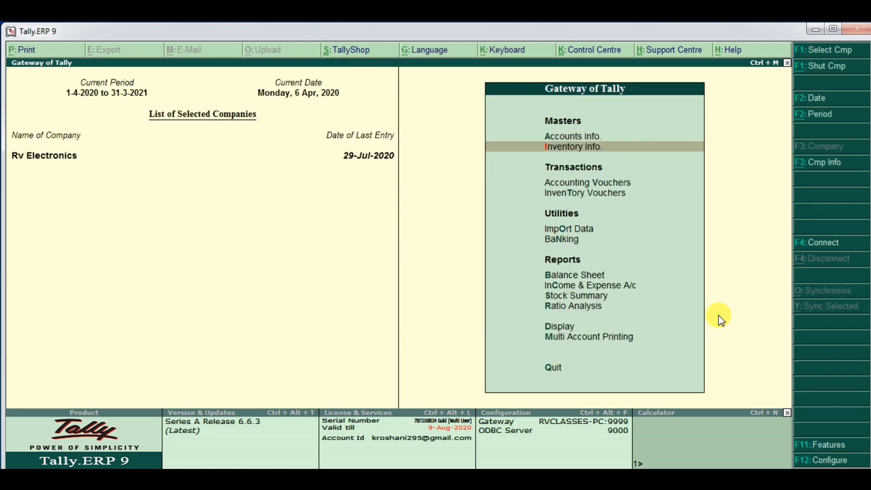
{"action": "key", "text": "Down"}
{"action": "key", "text": "Down"}
{"action": "key", "text": "Up"}
{"action": "key", "text": "Return"}
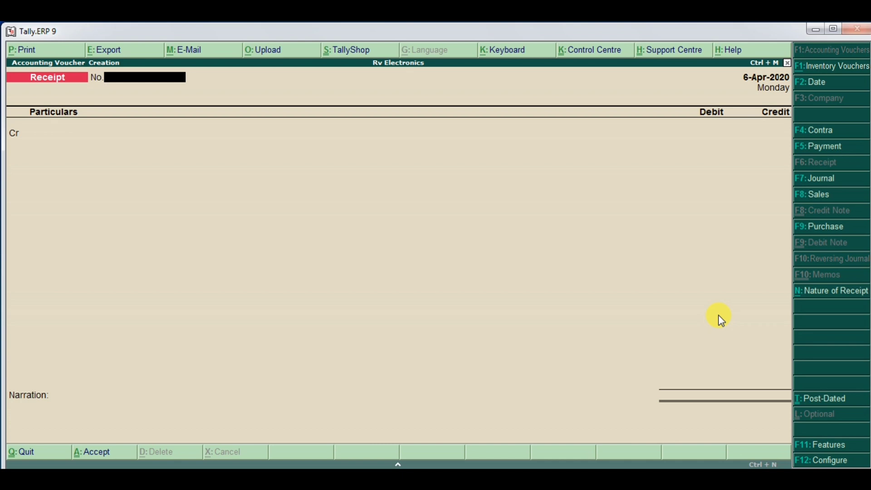
{"action": "key", "text": "F5"}
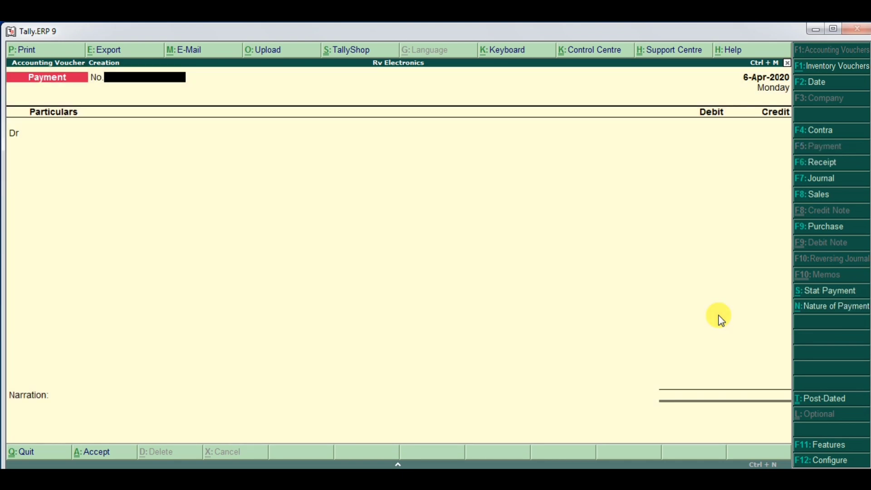
{"action": "key", "text": "Return"}
{"action": "type", "text": "Sus"}
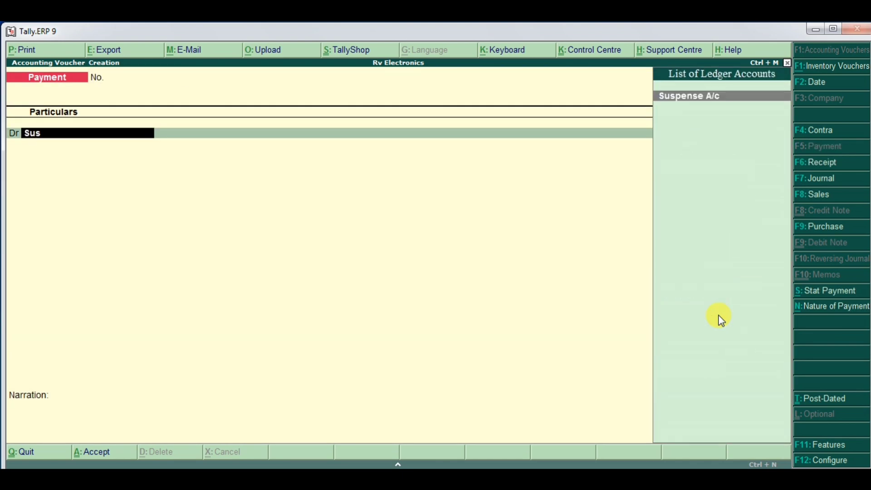
{"action": "key", "text": "Return"}
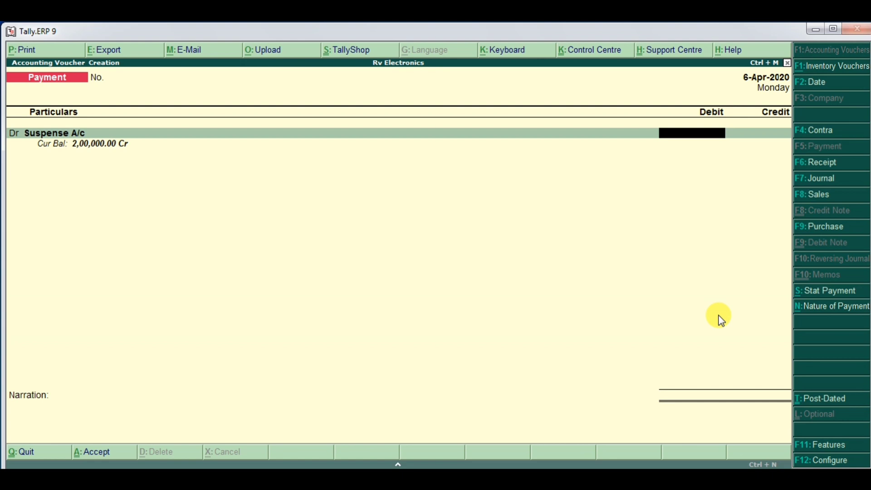
{"action": "type", "text": "20000"}
{"action": "key", "text": "Return"}
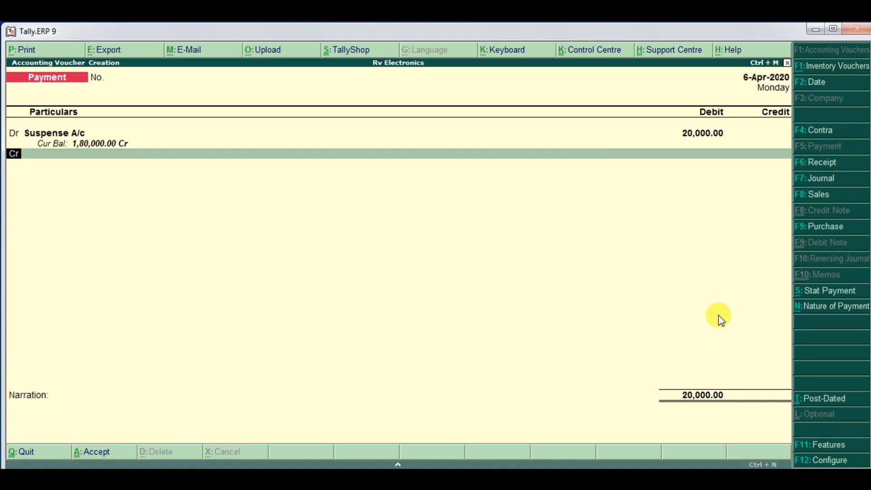
Credit Idfc Current Ac with 20,000 and allocate the bank amount as an e-Fund Transfer.
{"action": "key", "text": "Return"}
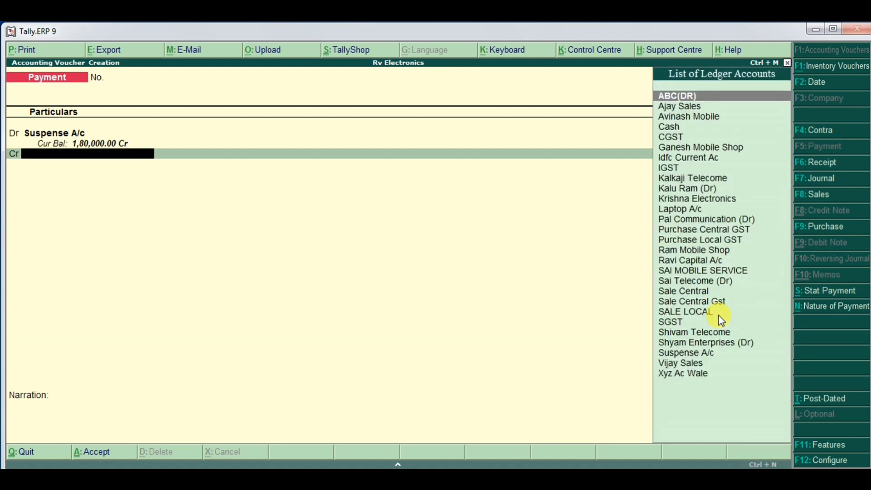
{"action": "type", "text": "Idfc"}
{"action": "key", "text": "Return"}
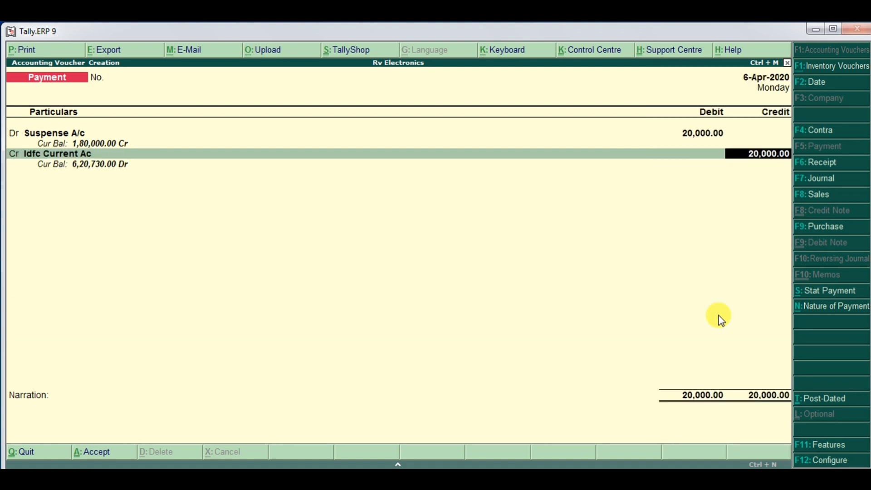
{"action": "key", "text": "Return"}
{"action": "key", "text": "Down"}
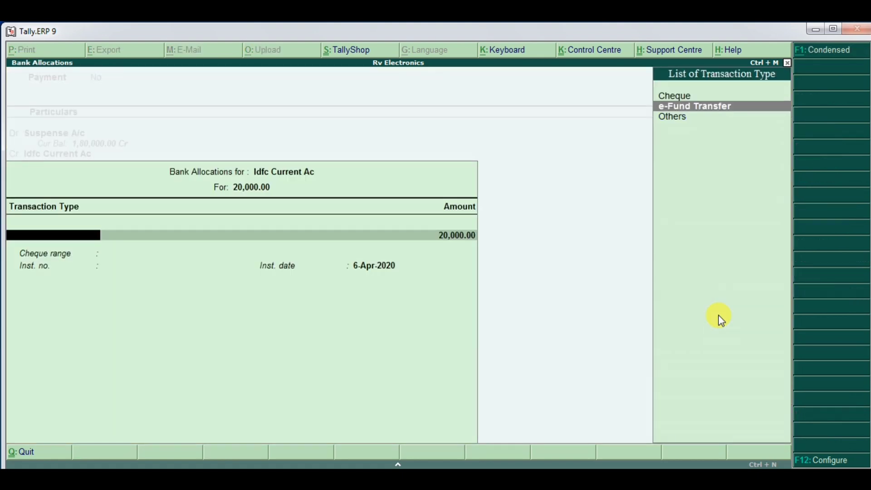
{"action": "key", "text": "Return"}
{"action": "key", "text": "Return"}
{"action": "key", "text": "Return"}
{"action": "key", "text": "Return"}
{"action": "key", "text": "Return"}
Leave the payment's narration empty, save the voucher and return to the Gateway of Tally.
{"action": "key", "text": "Return"}
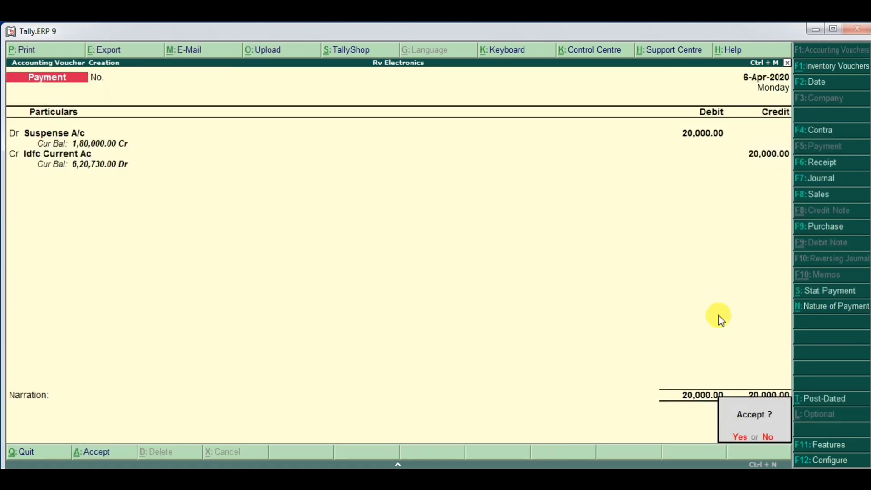
{"action": "key", "text": "Return"}
{"action": "key", "text": "Escape"}
{"action": "key", "text": "Return"}
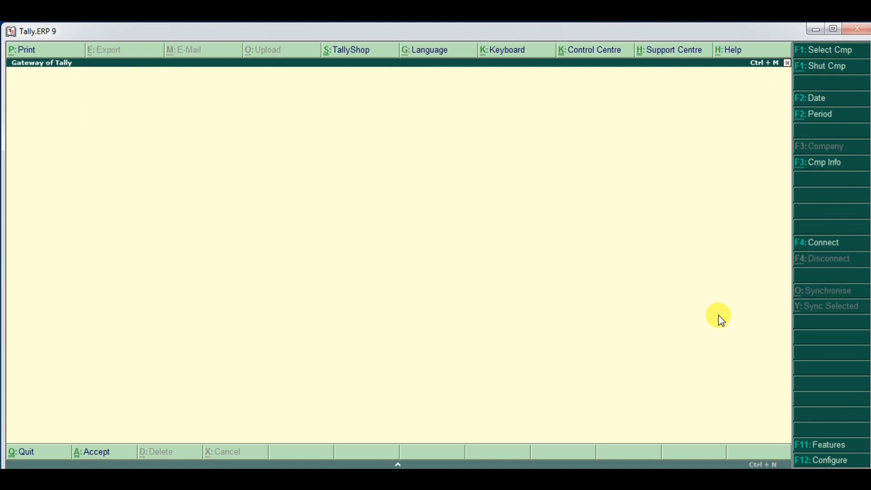
{"action": "key", "text": "Escape"}
{"action": "key", "text": "Escape"}
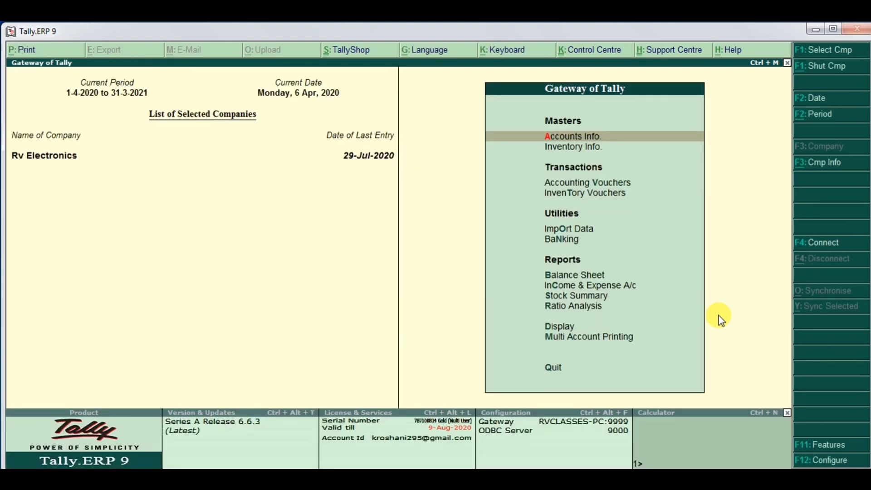